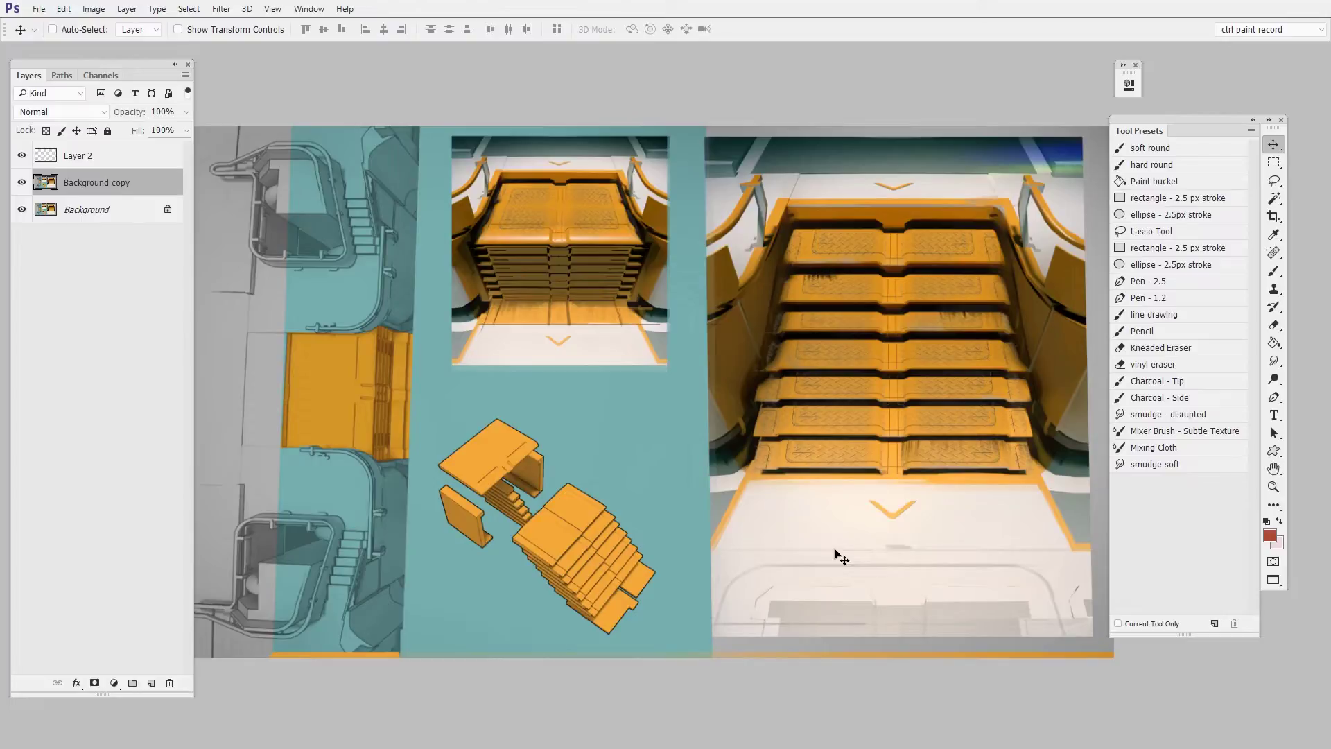
- Duplicate the Background copy layer and sample the orange of the exploded stair drawing as the color to replace with Replace Color
drag(137, 183, 156, 690)
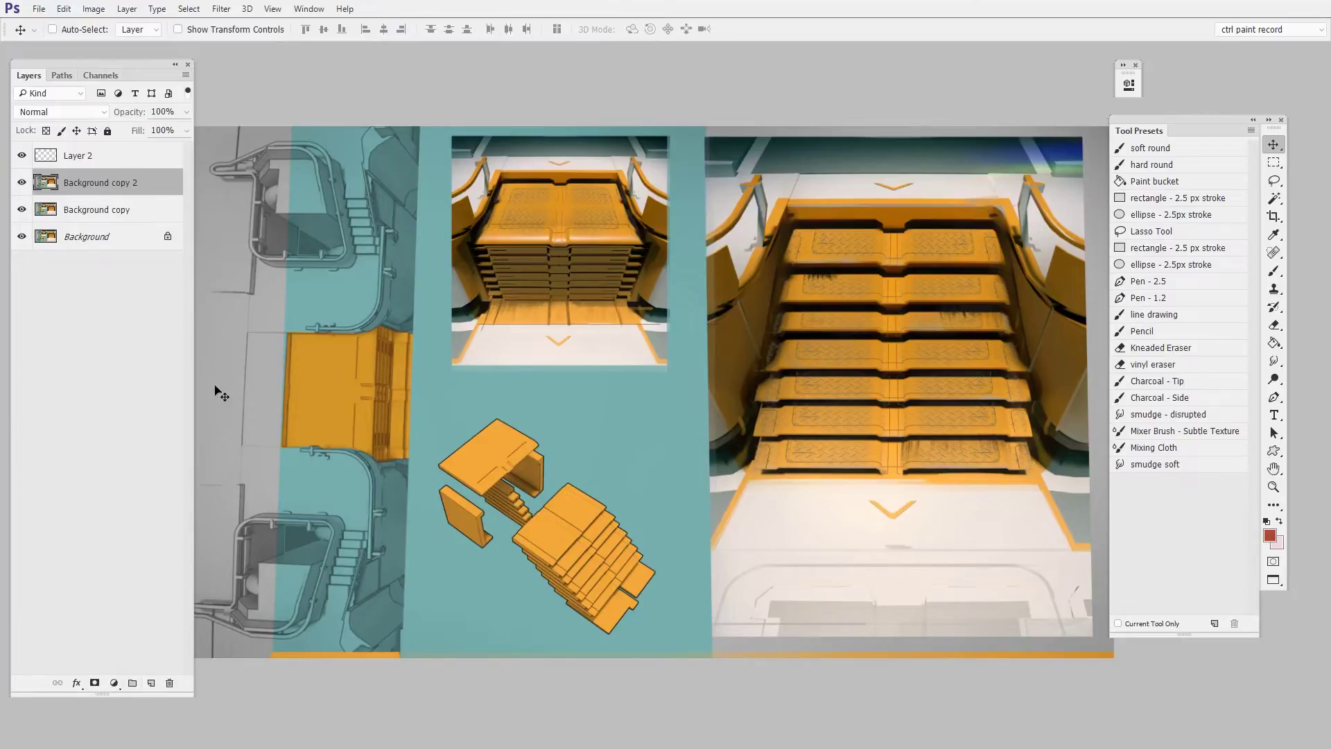
drag(676, 593, 698, 596)
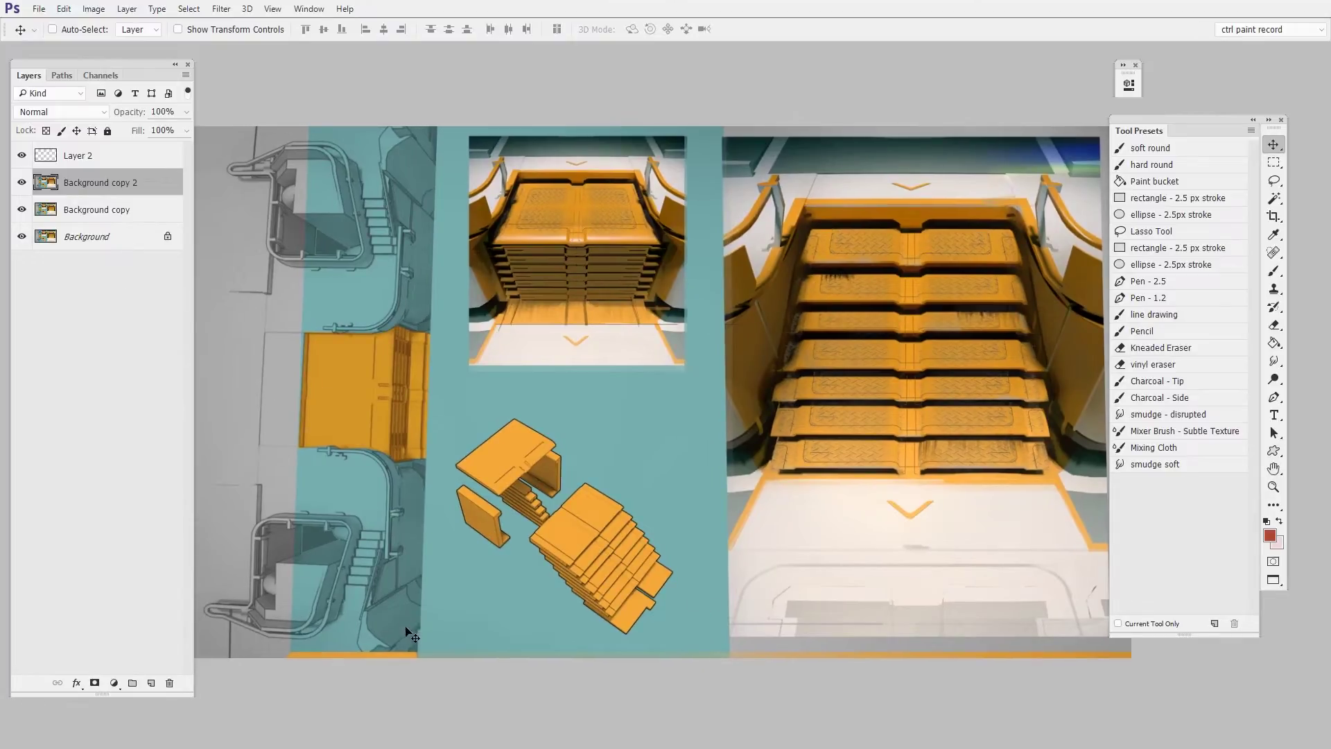
click(94, 9)
mouse_move(173, 51)
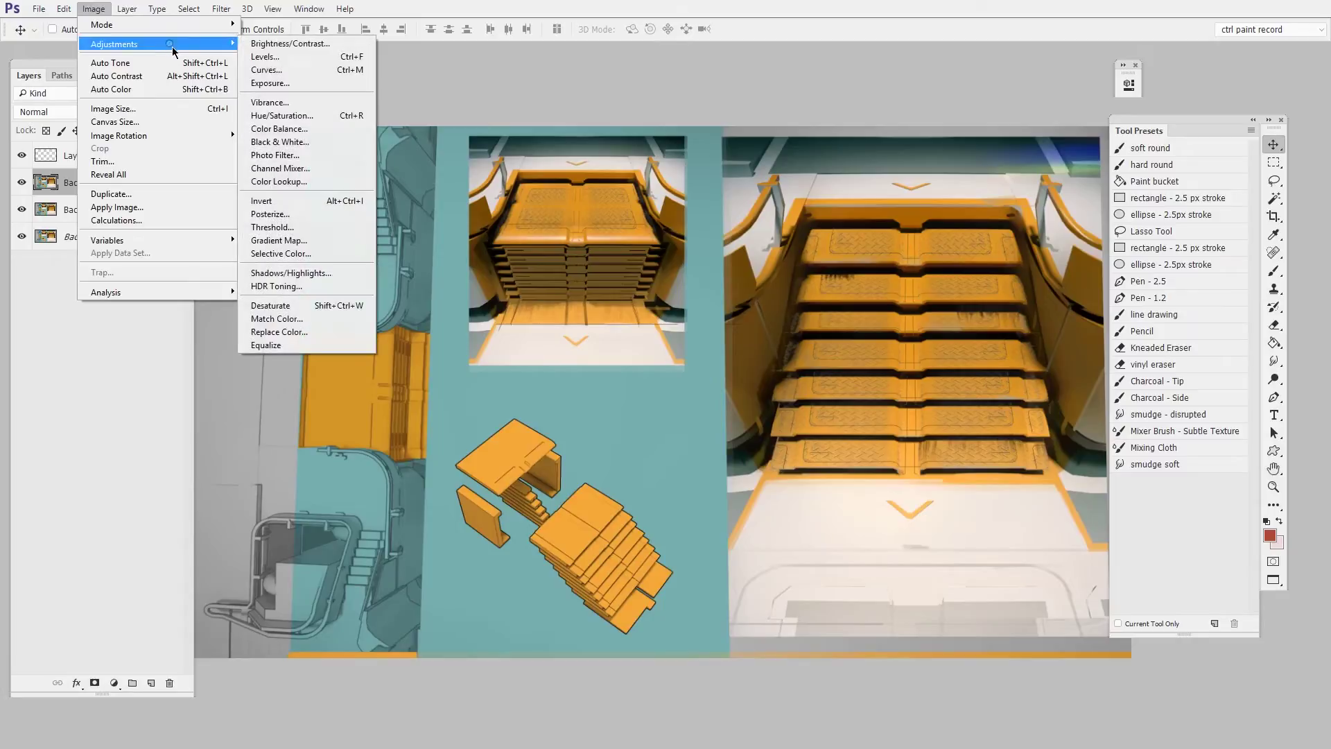
click(322, 333)
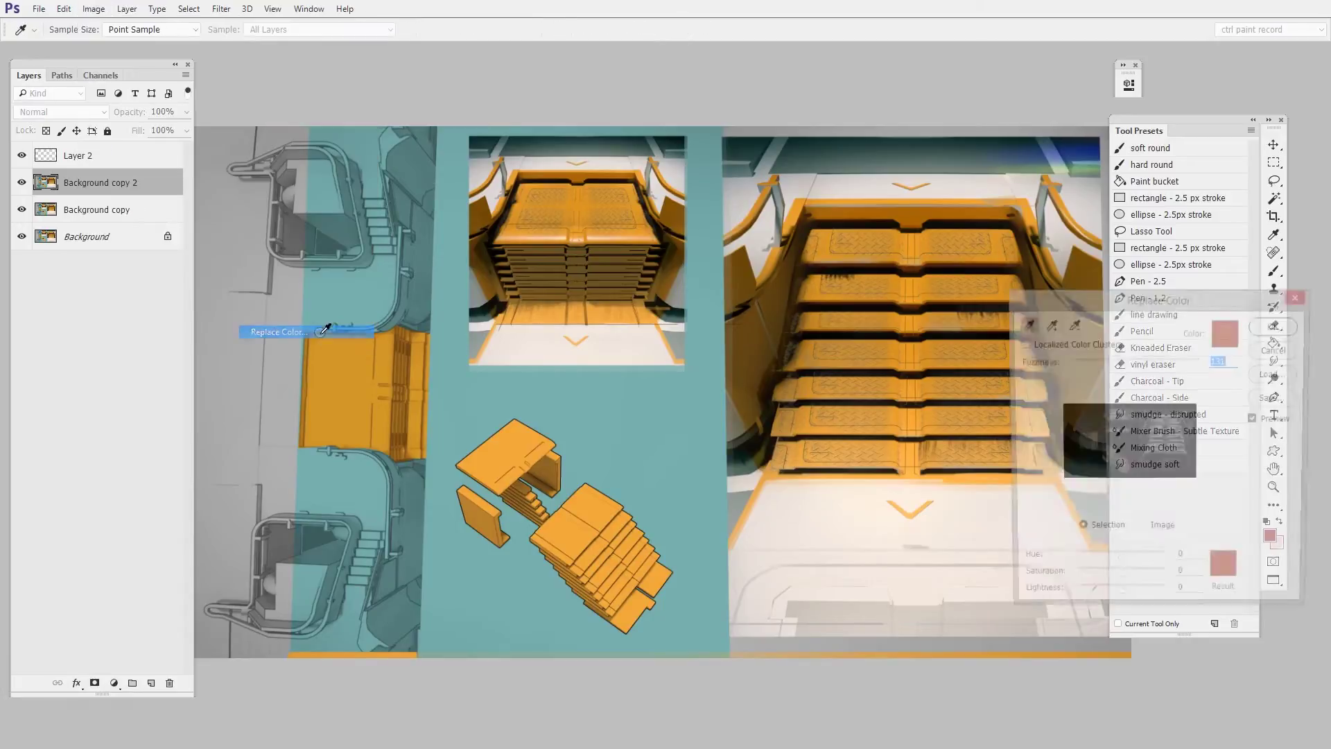
drag(1185, 305, 872, 239)
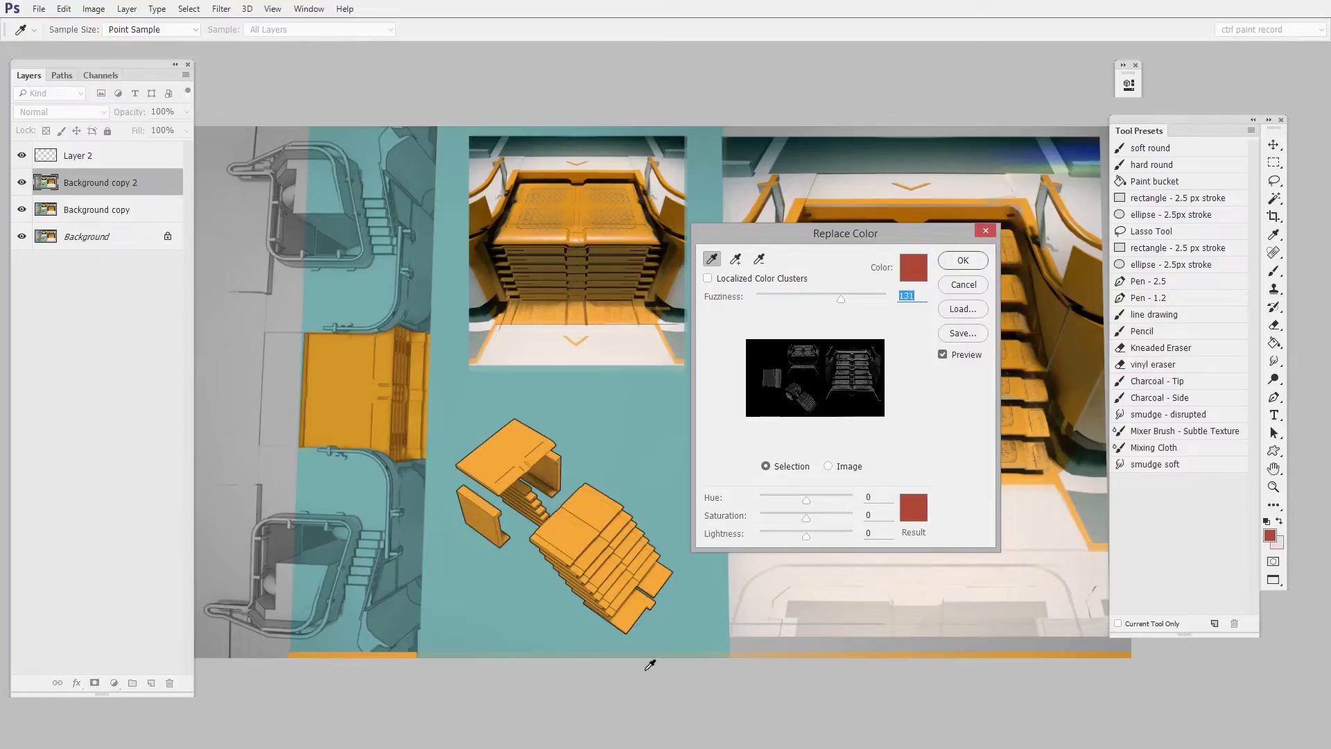
click(600, 503)
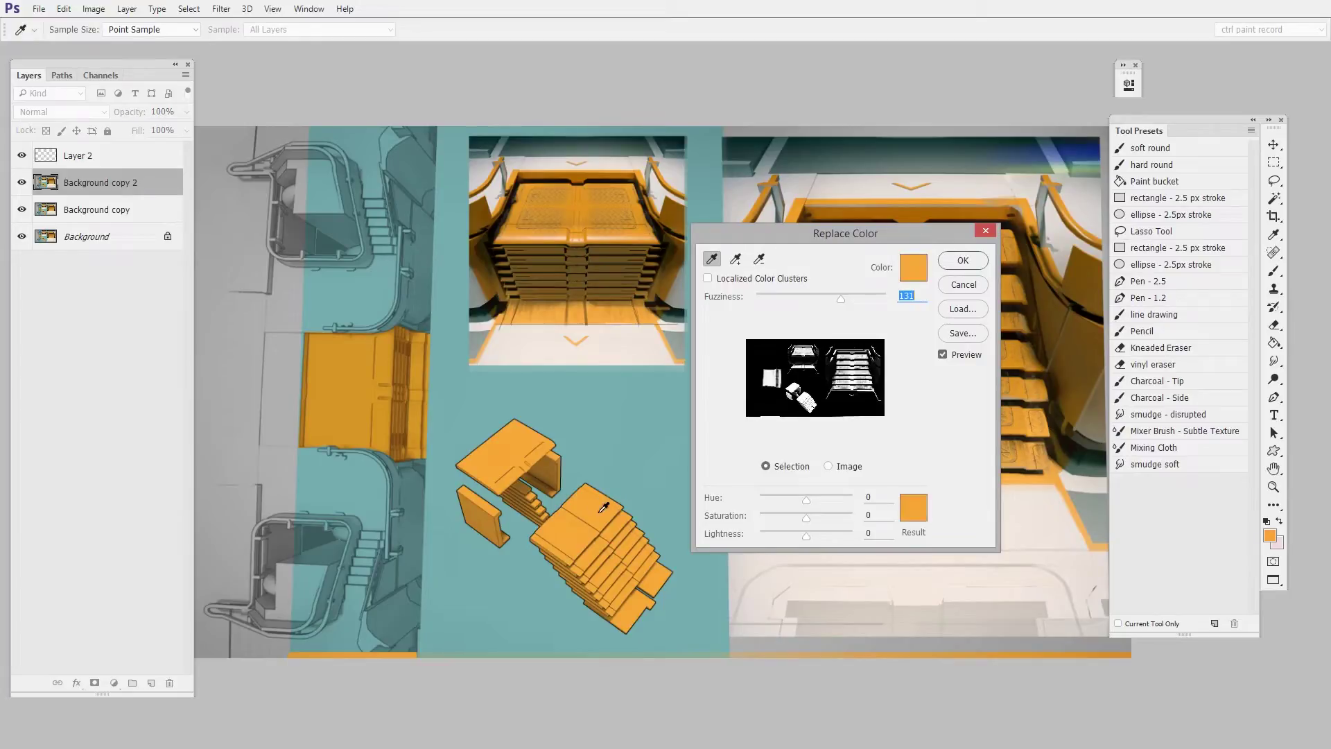
- Set the replacement result color to light blue 73d2f5
click(905, 521)
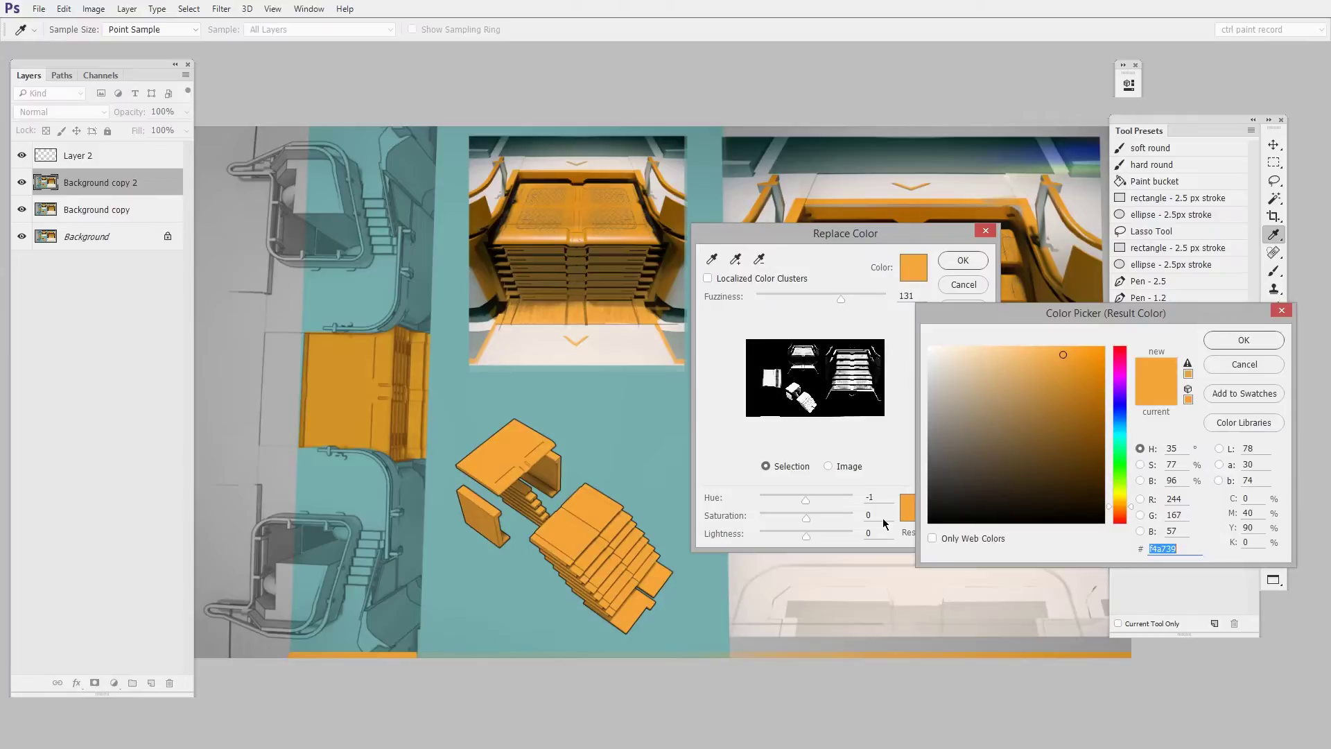
drag(1135, 312, 1110, 195)
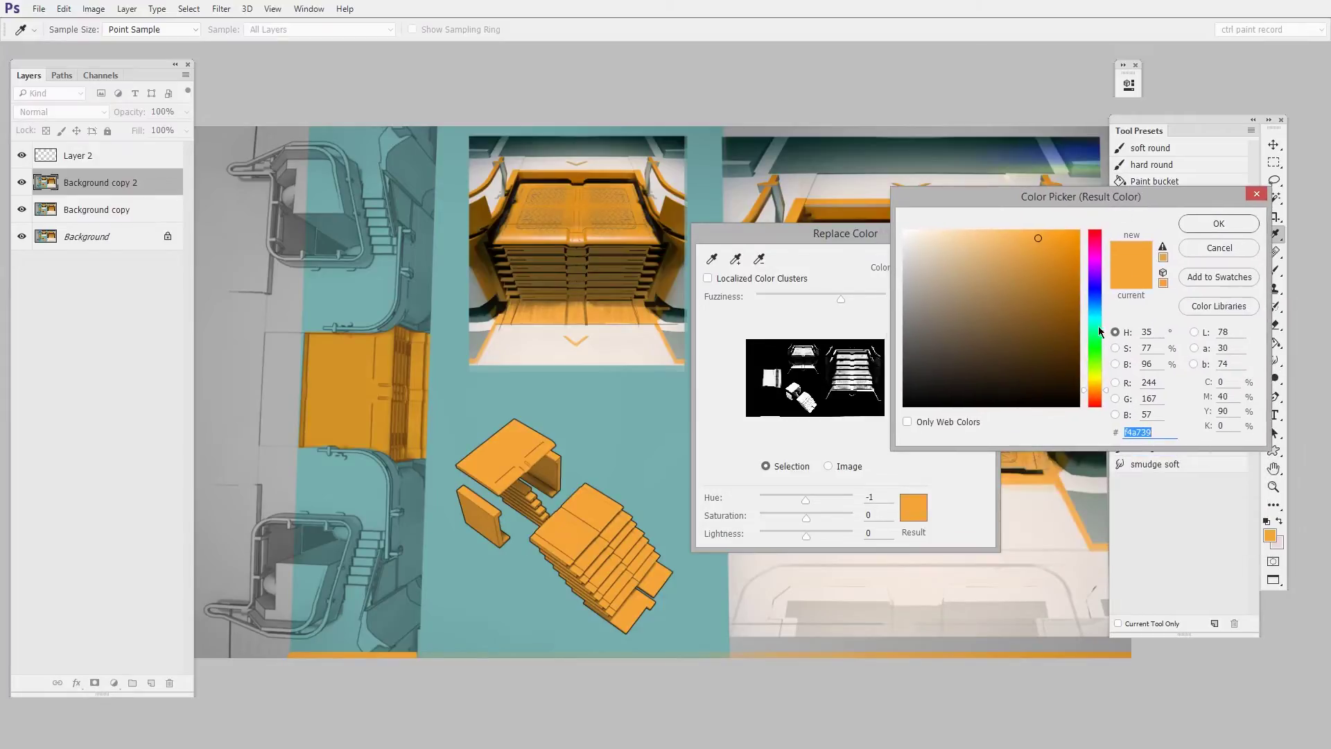
drag(1092, 350, 1097, 311)
click(998, 237)
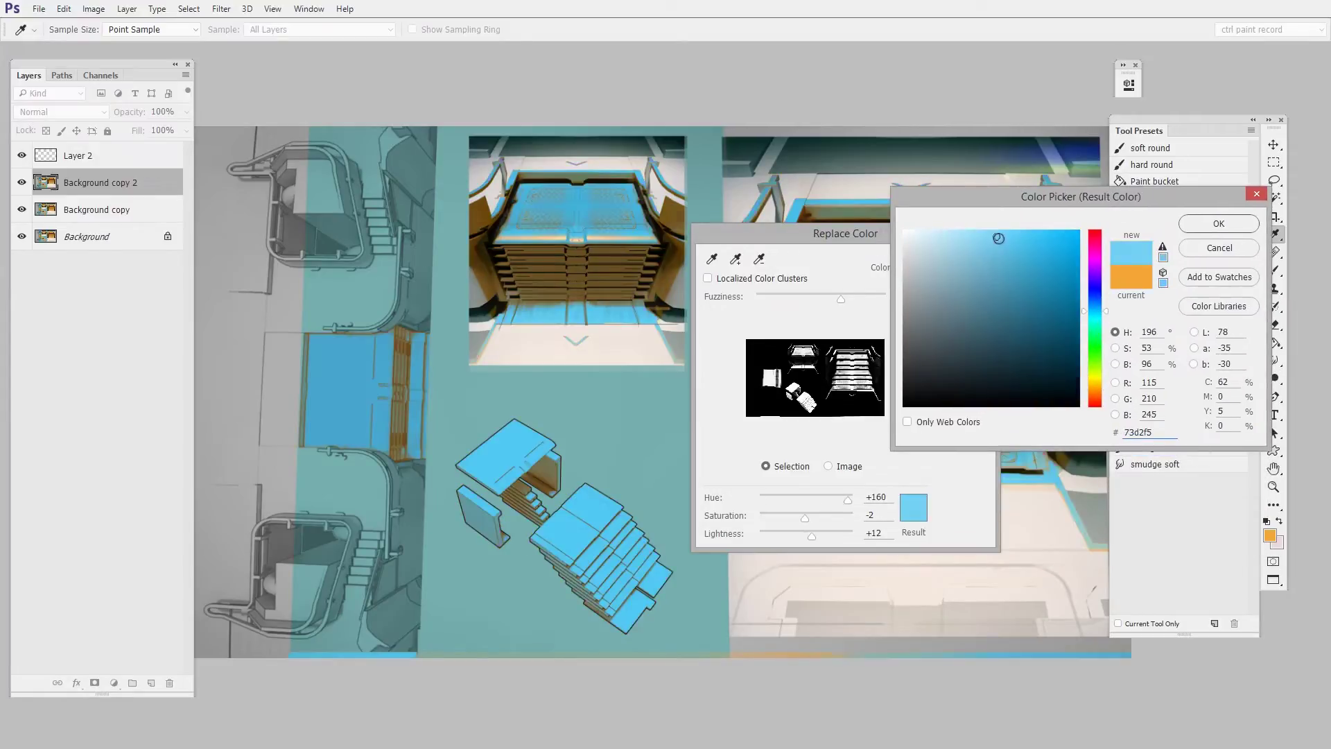
click(1218, 223)
drag(896, 236, 386, 355)
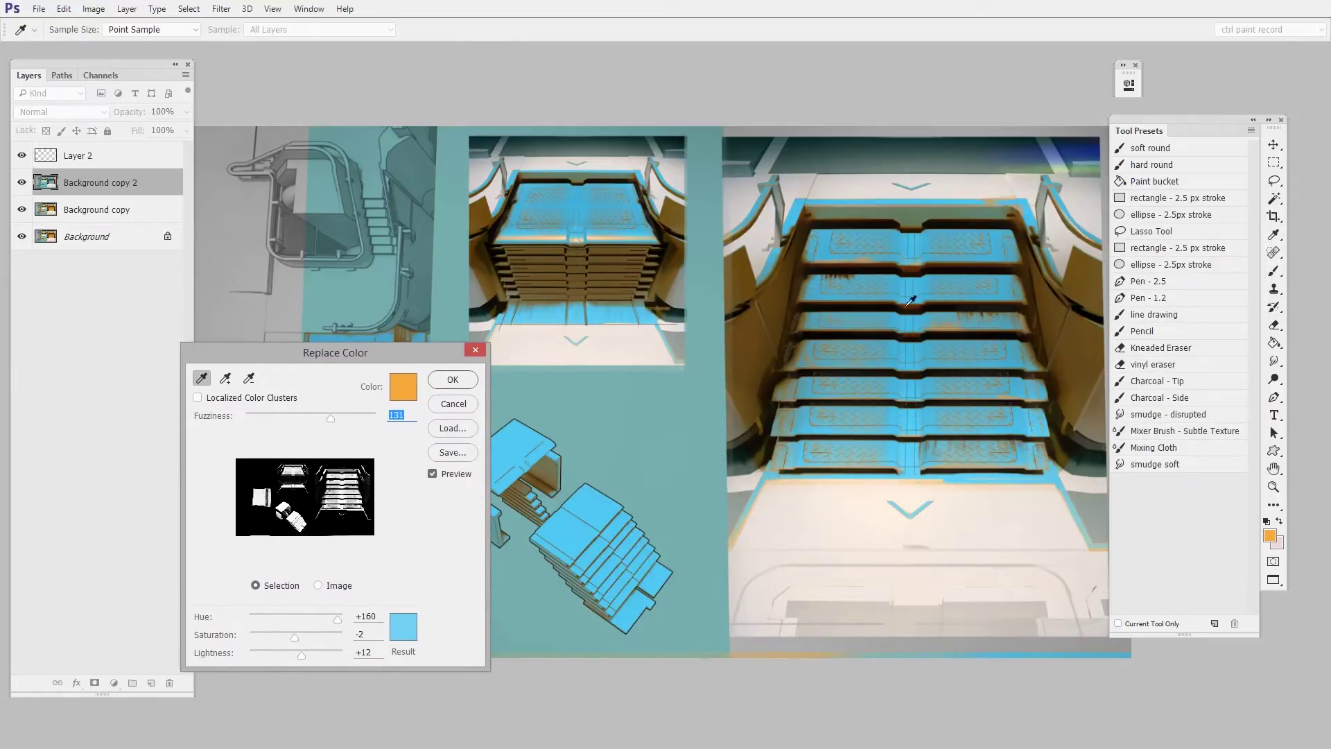
drag(407, 350, 375, 342)
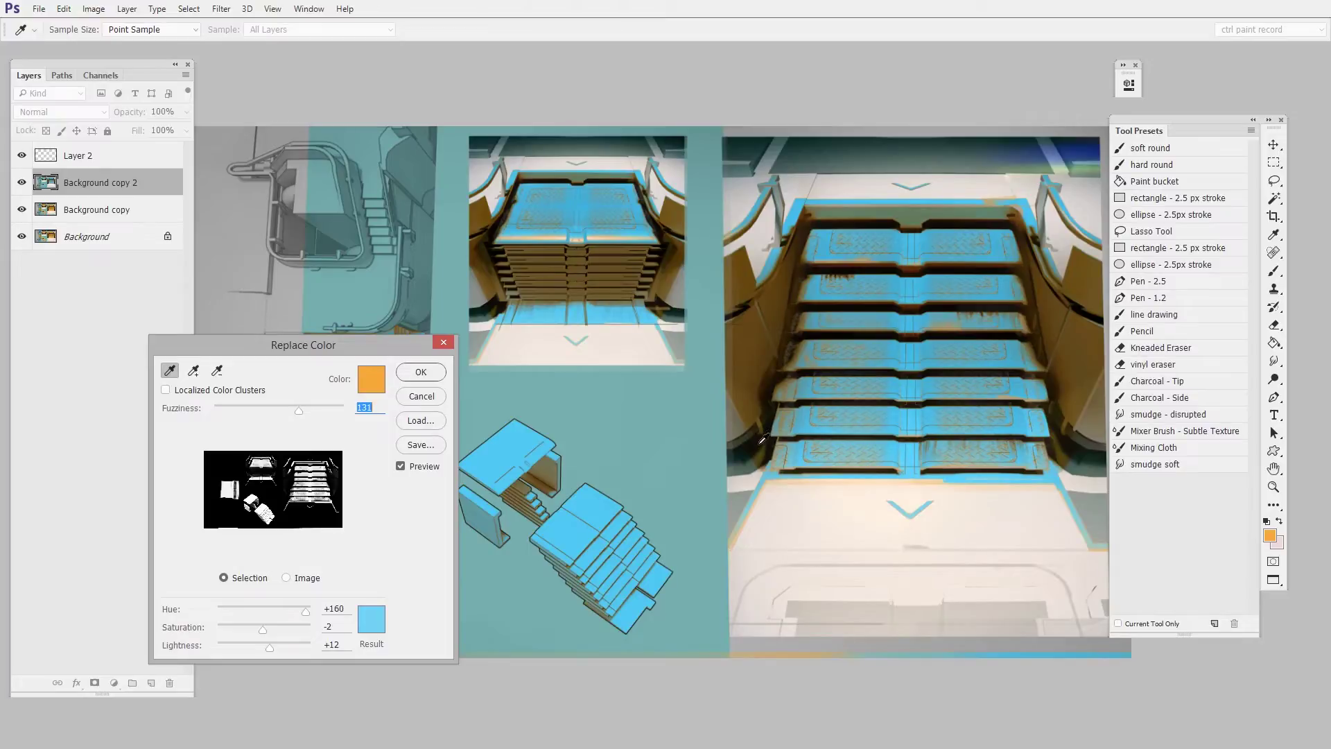
- Toggle the Replace Color preview off and on to compare the original with the recolored image
click(400, 466)
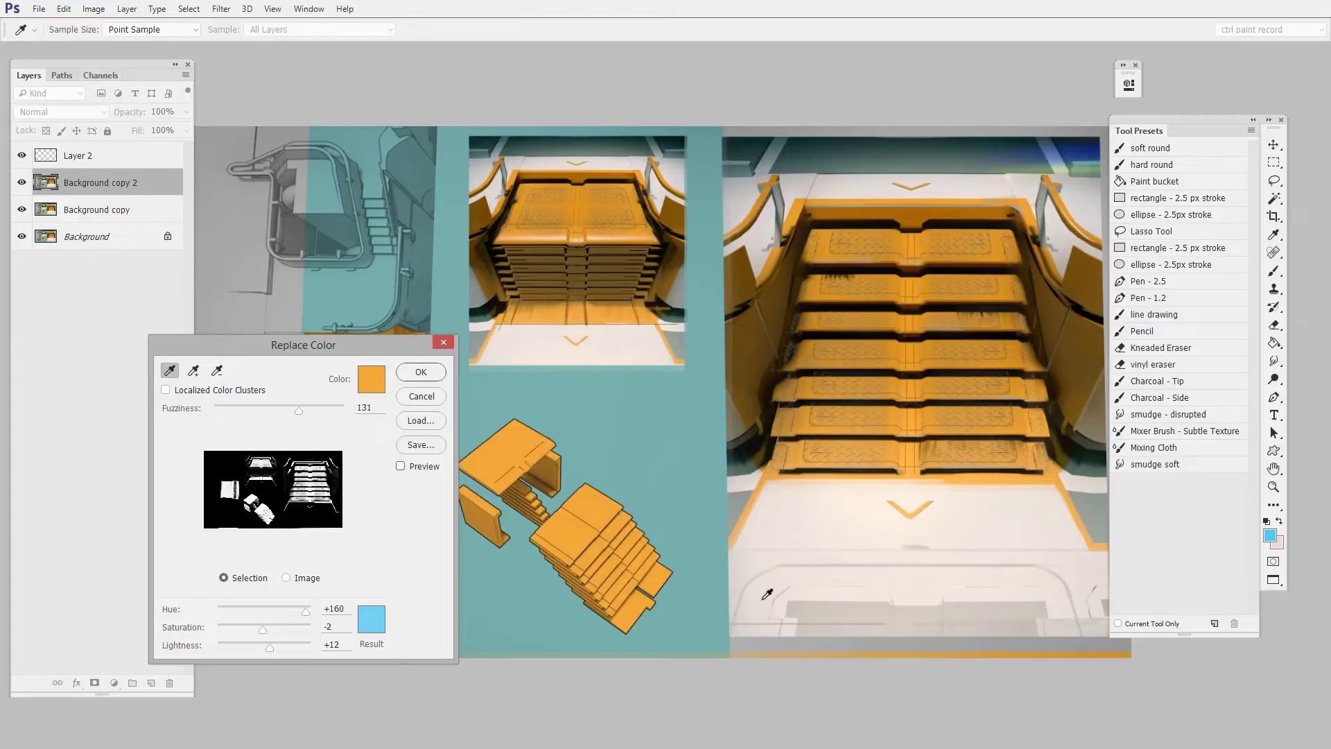
click(401, 465)
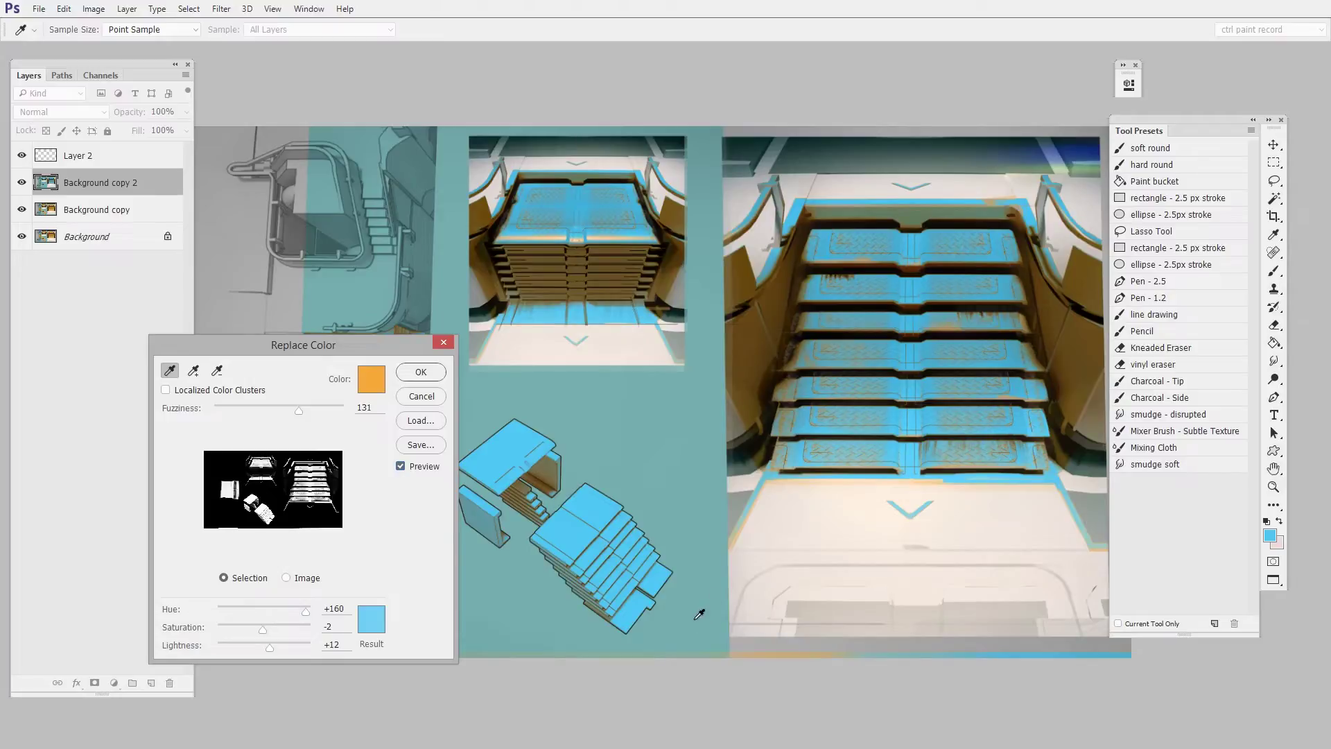
drag(389, 341, 460, 281)
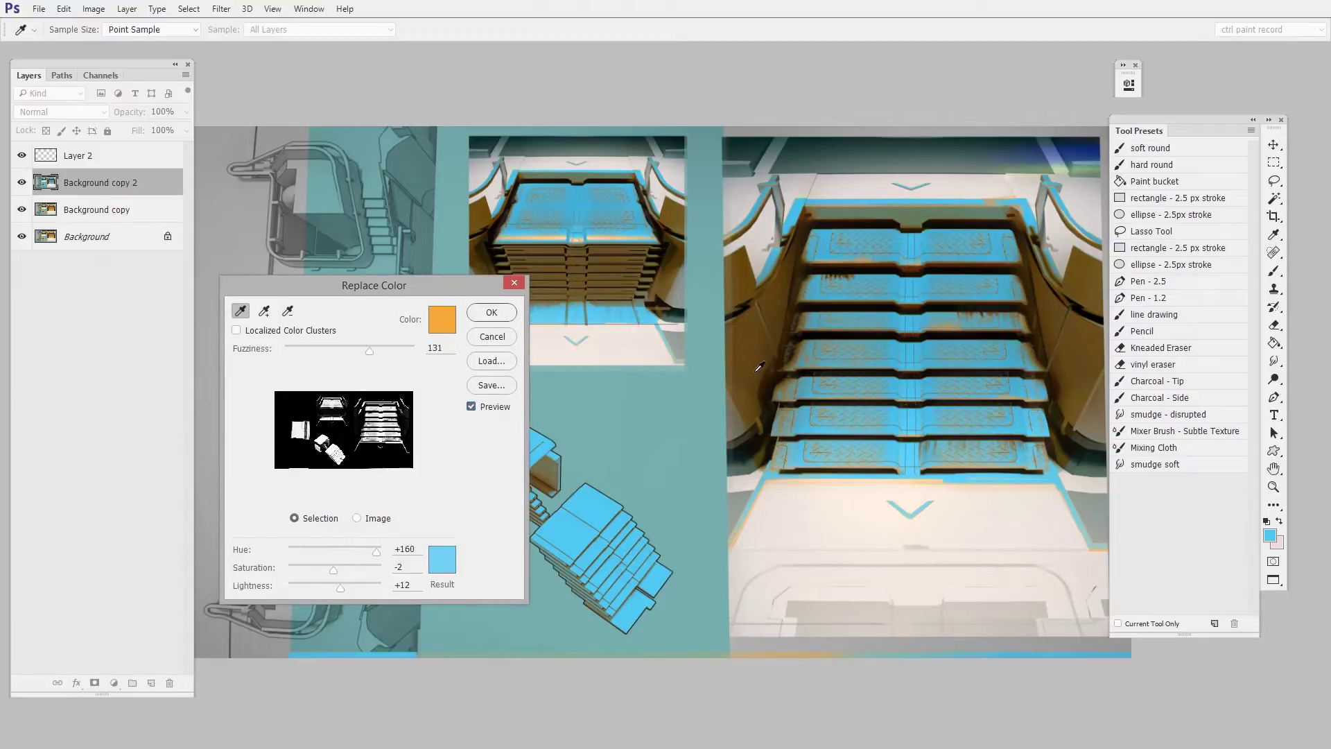
- Add the brown shaded side wall beside the large stairs to the color selection and set the result color to dark blue 235c71
key(shift)
shift+click(771, 340)
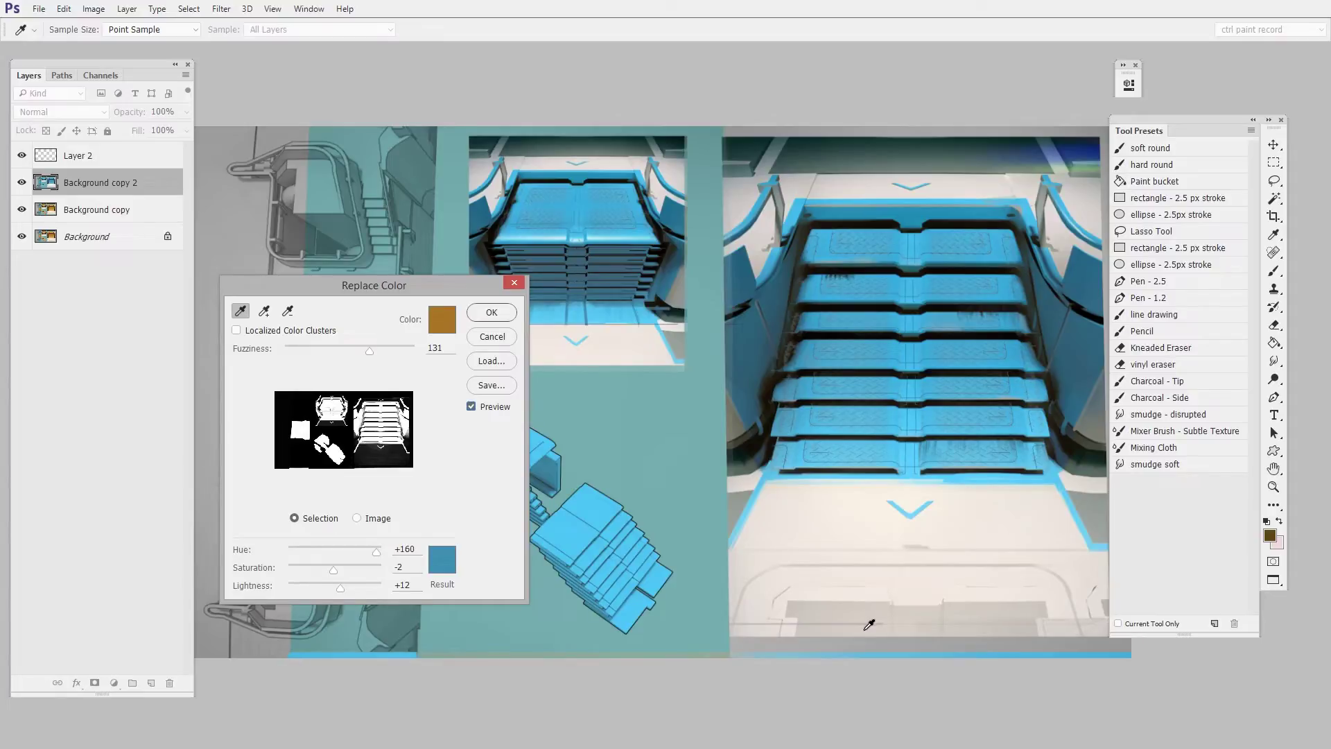
click(447, 570)
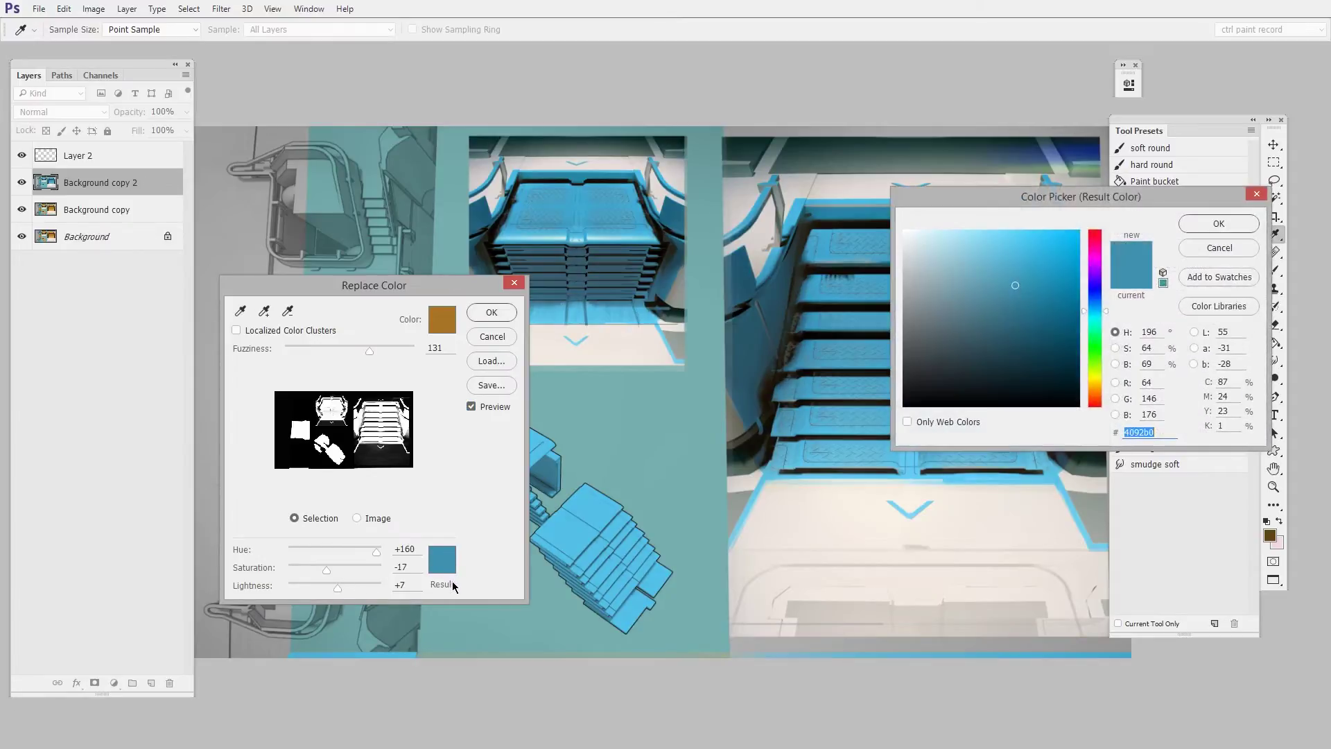
mouse_move(1015, 285)
mouse_down()
mouse_move(1005, 314)
mouse_move(1025, 329)
mouse_up()
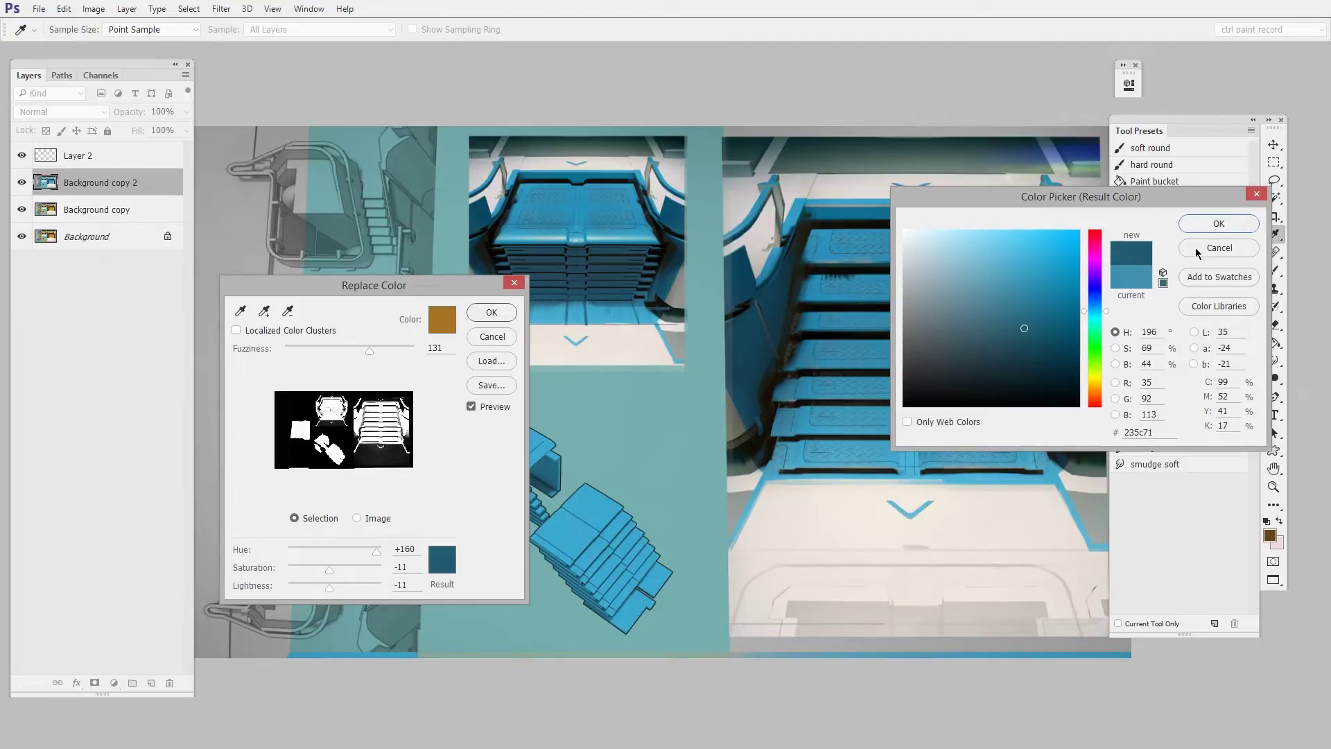
click(1233, 222)
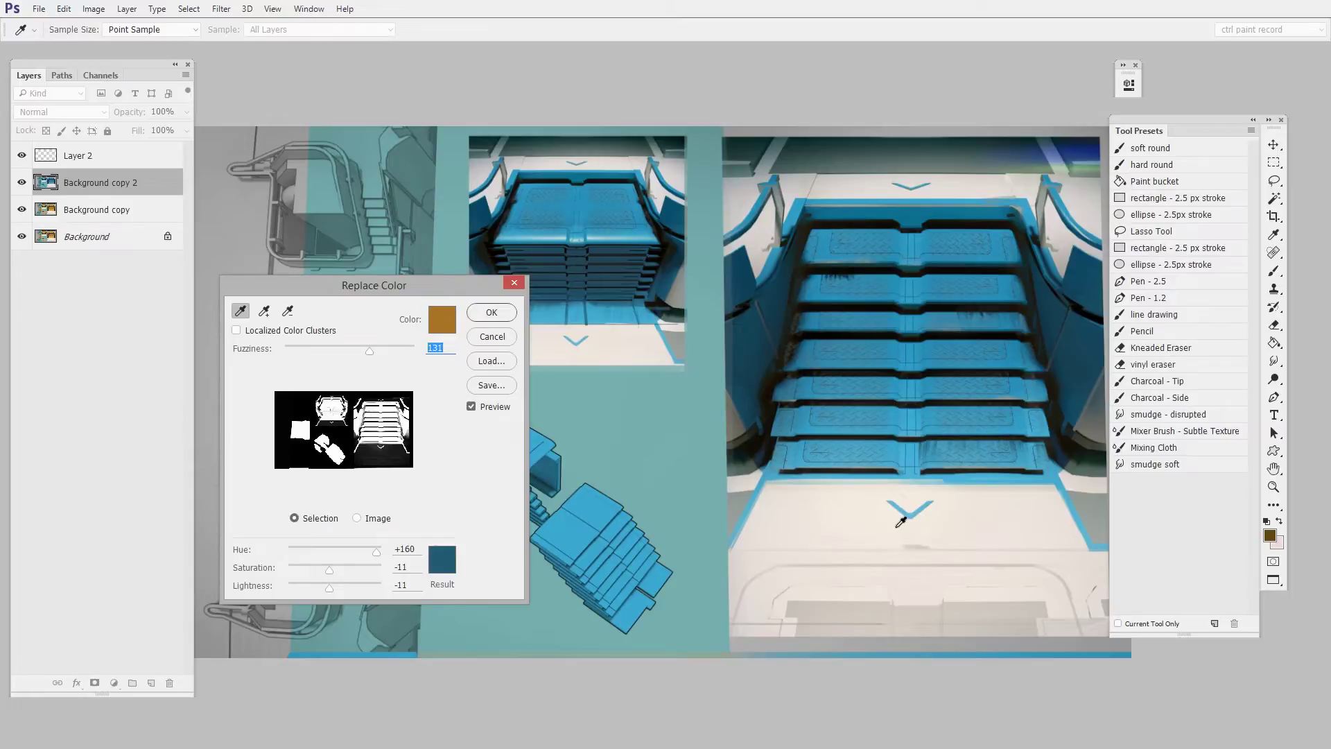
- Add the dark edge beside the large stairs to the color selection and set the fuzziness to 51
drag(452, 282, 471, 299)
mouse_move(389, 372)
mouse_down()
mouse_move(358, 372)
mouse_move(378, 358)
mouse_move(399, 364)
mouse_move(375, 373)
mouse_move(393, 372)
mouse_move(344, 365)
mouse_move(375, 368)
mouse_move(365, 373)
mouse_up()
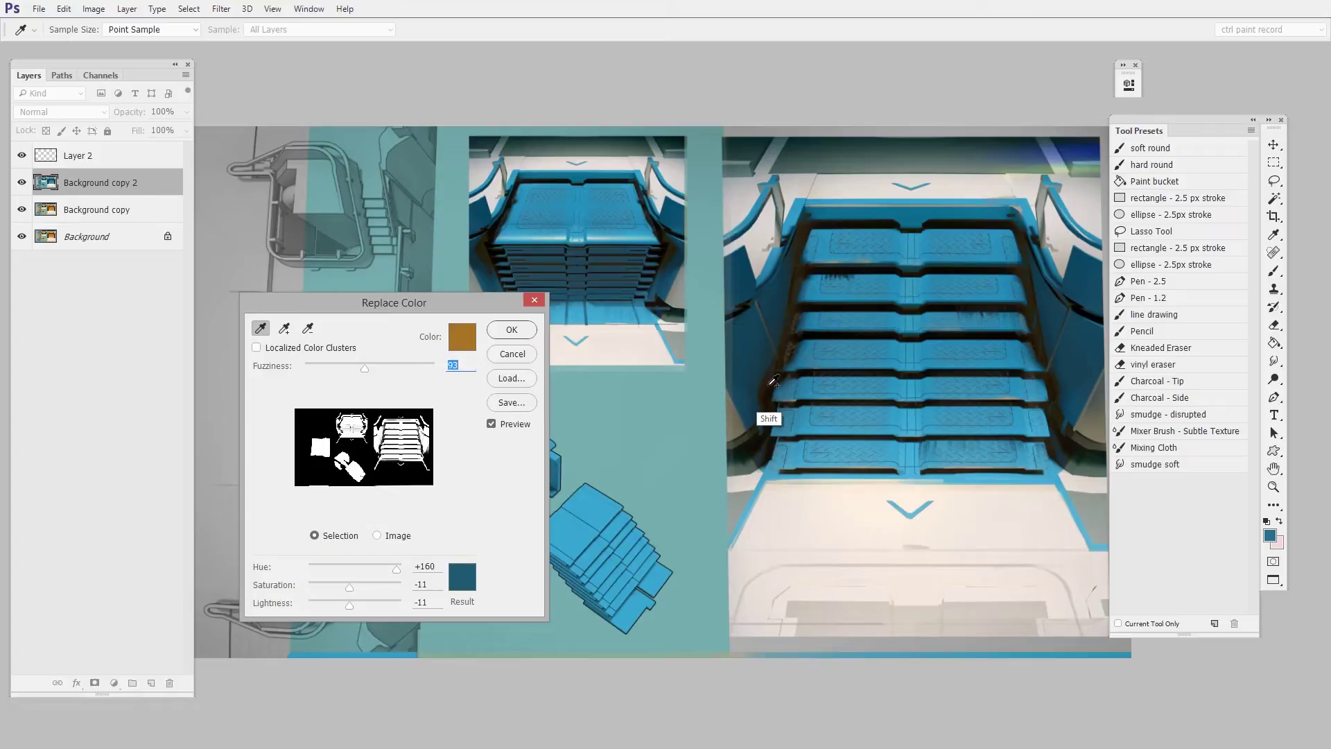
click(769, 383)
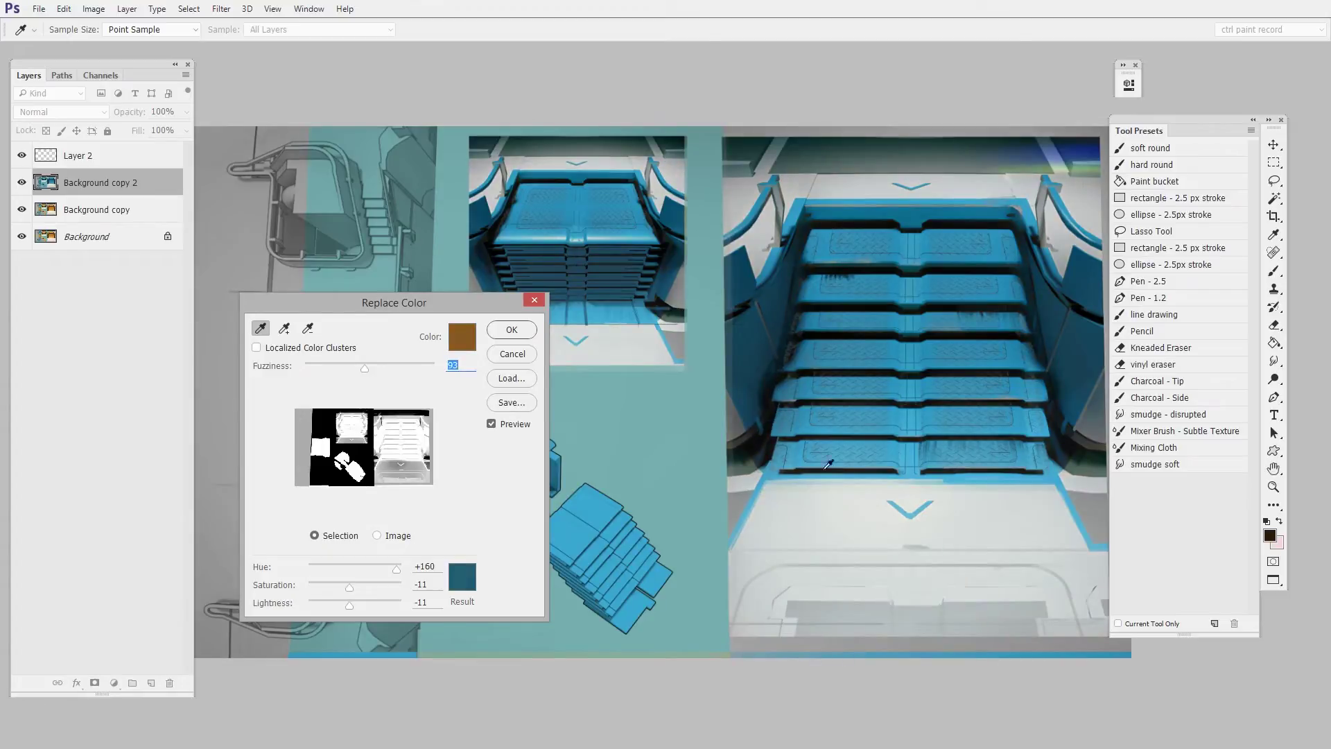
drag(365, 368, 338, 371)
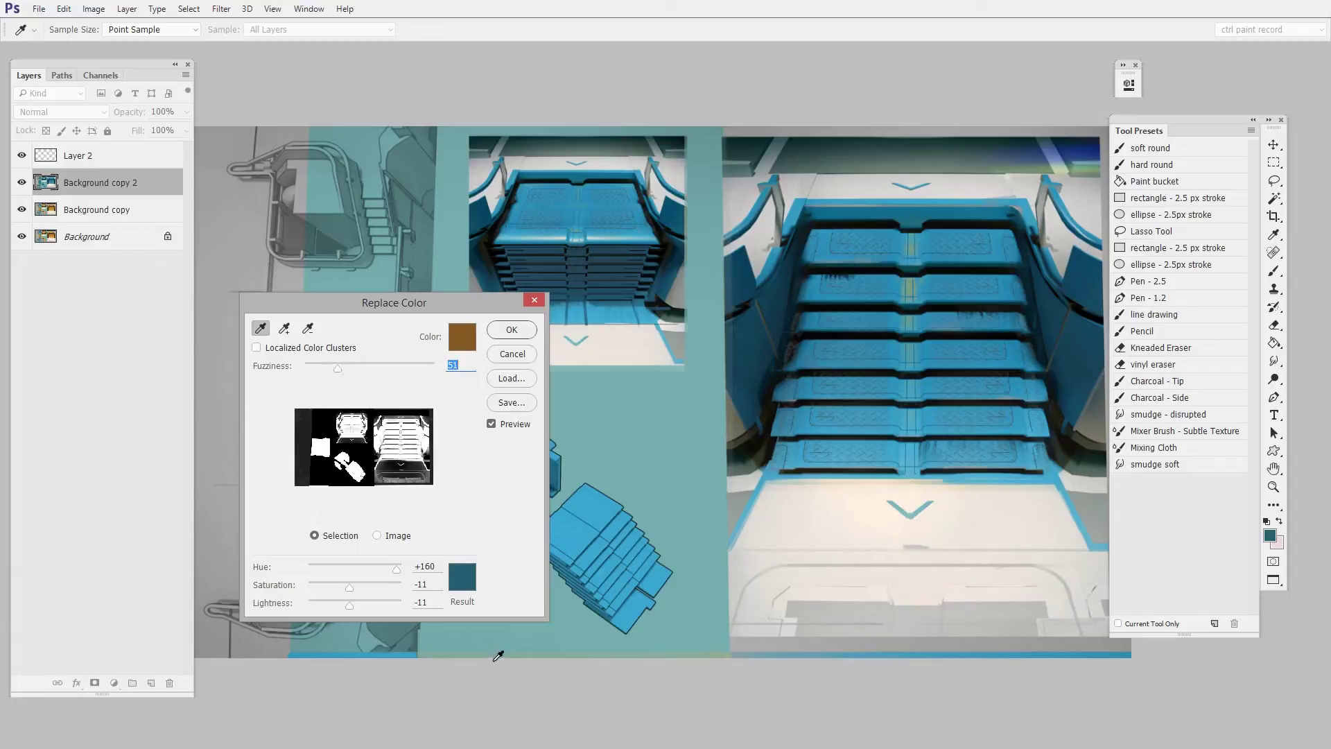
- Add the central strip of the upper step to the color selection and apply the color replacement
click(918, 244)
drag(460, 304, 389, 266)
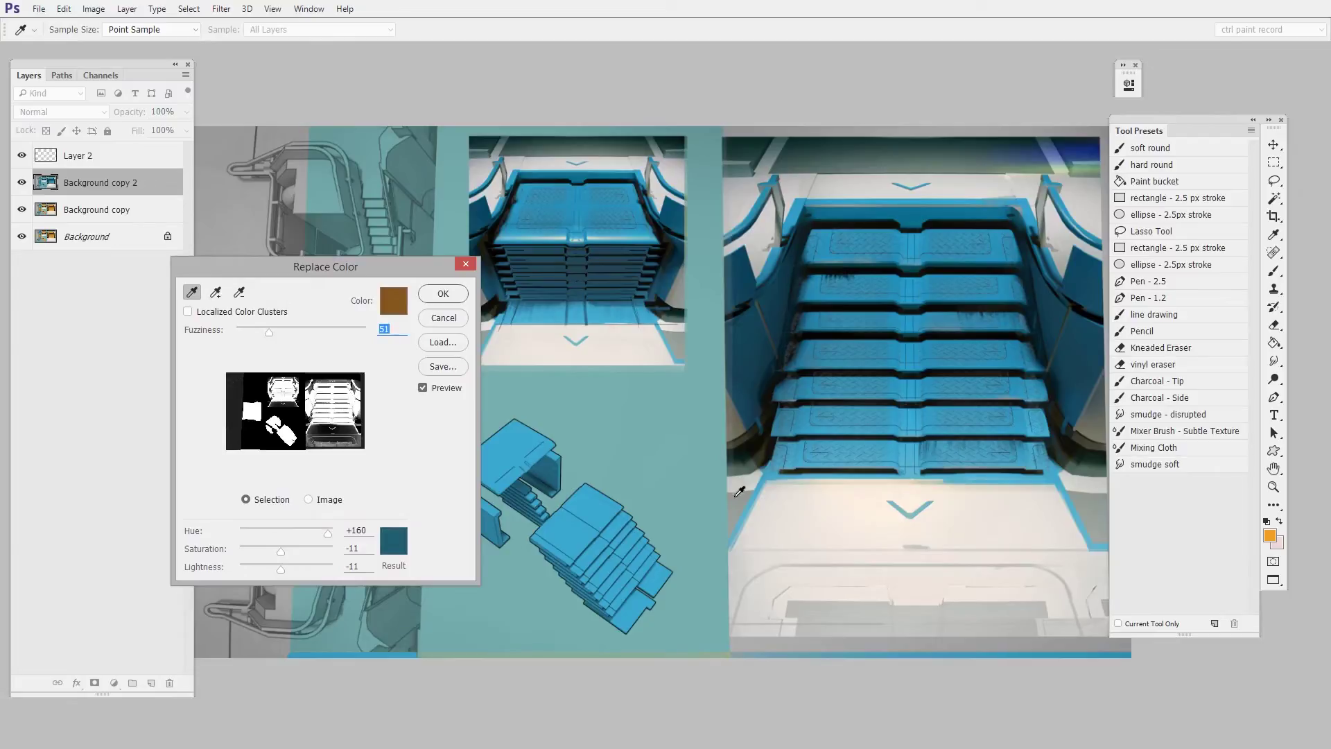
click(431, 298)
key(v)
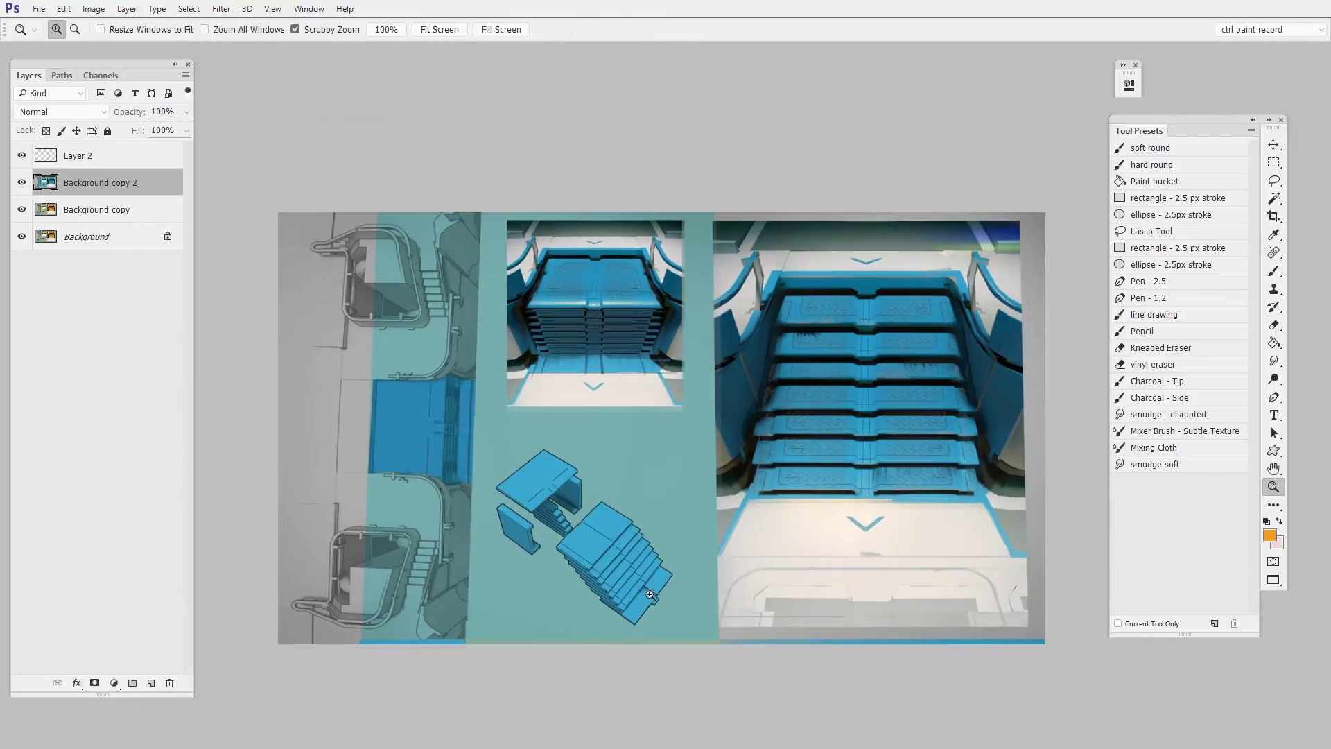
alt+click(653, 618)
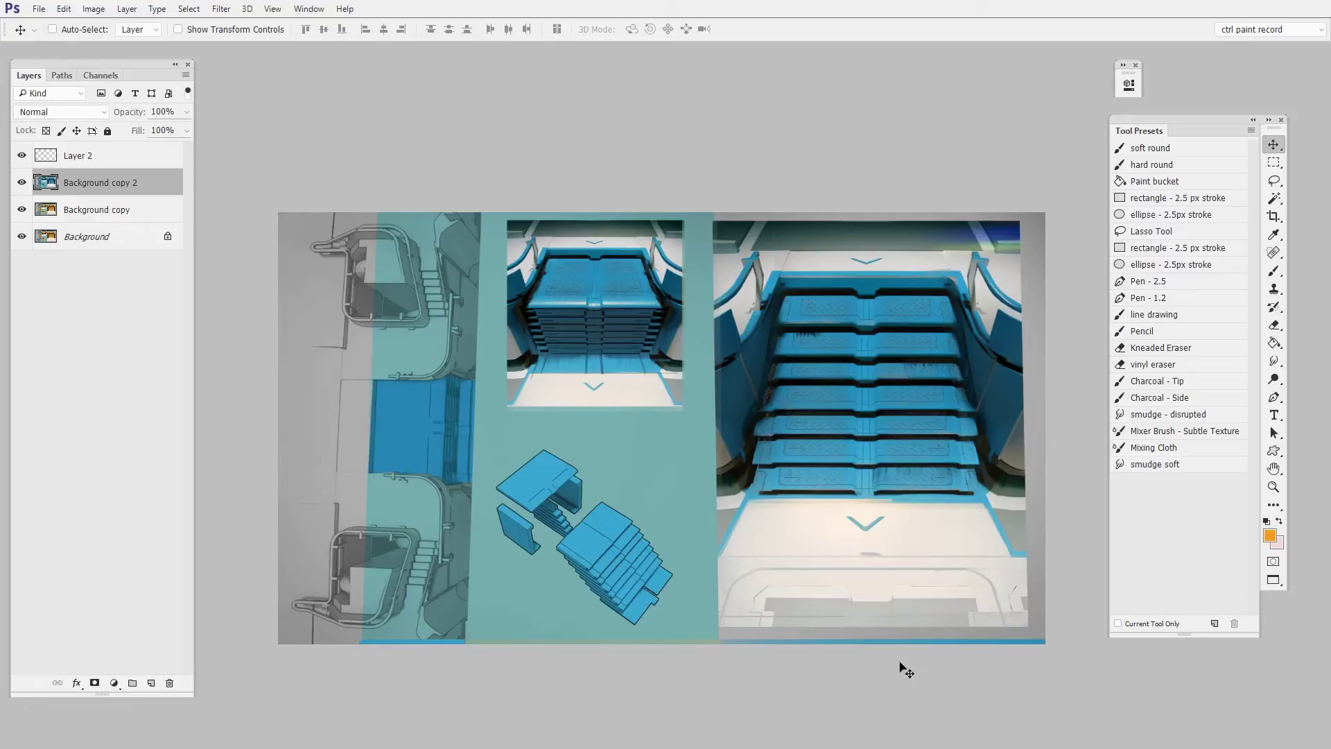
- Toggle the visibility of the Background copy 2 layer to compare the blue version with the orange original
click(21, 182)
click(22, 183)
click(22, 182)
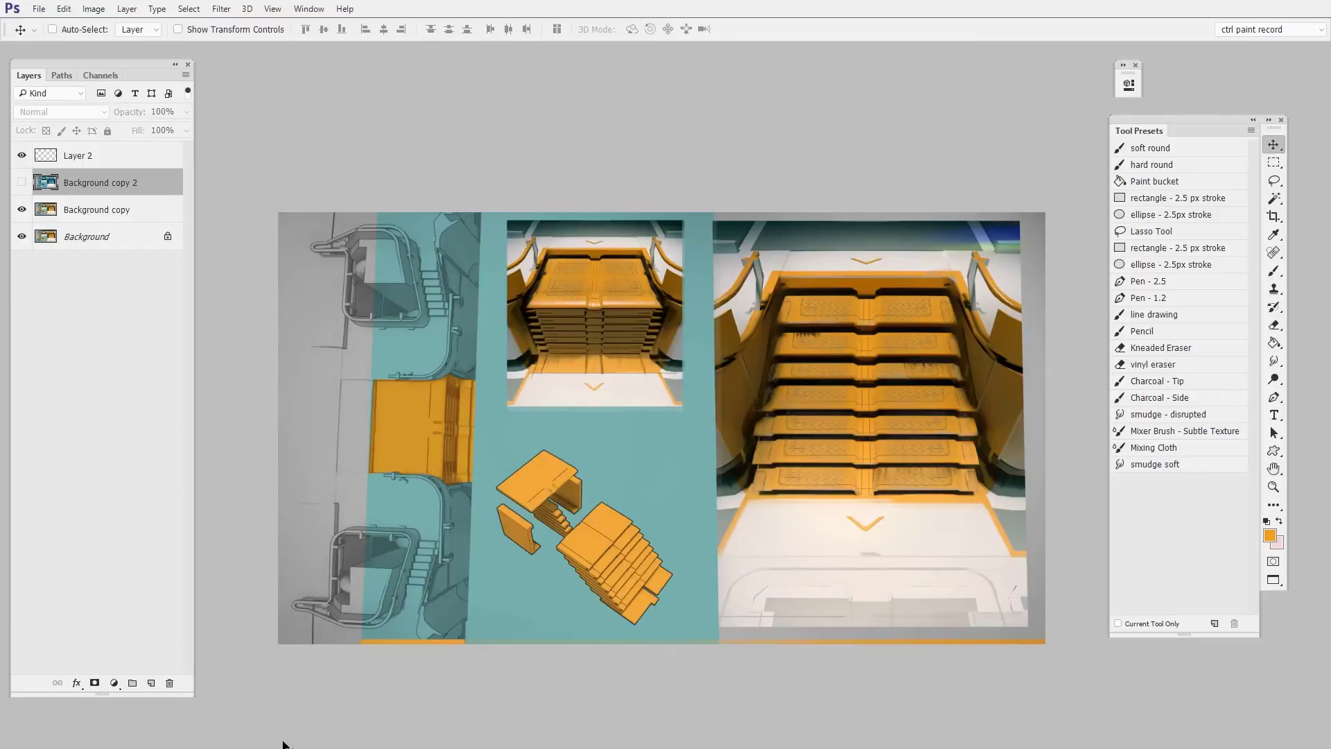
click(21, 182)
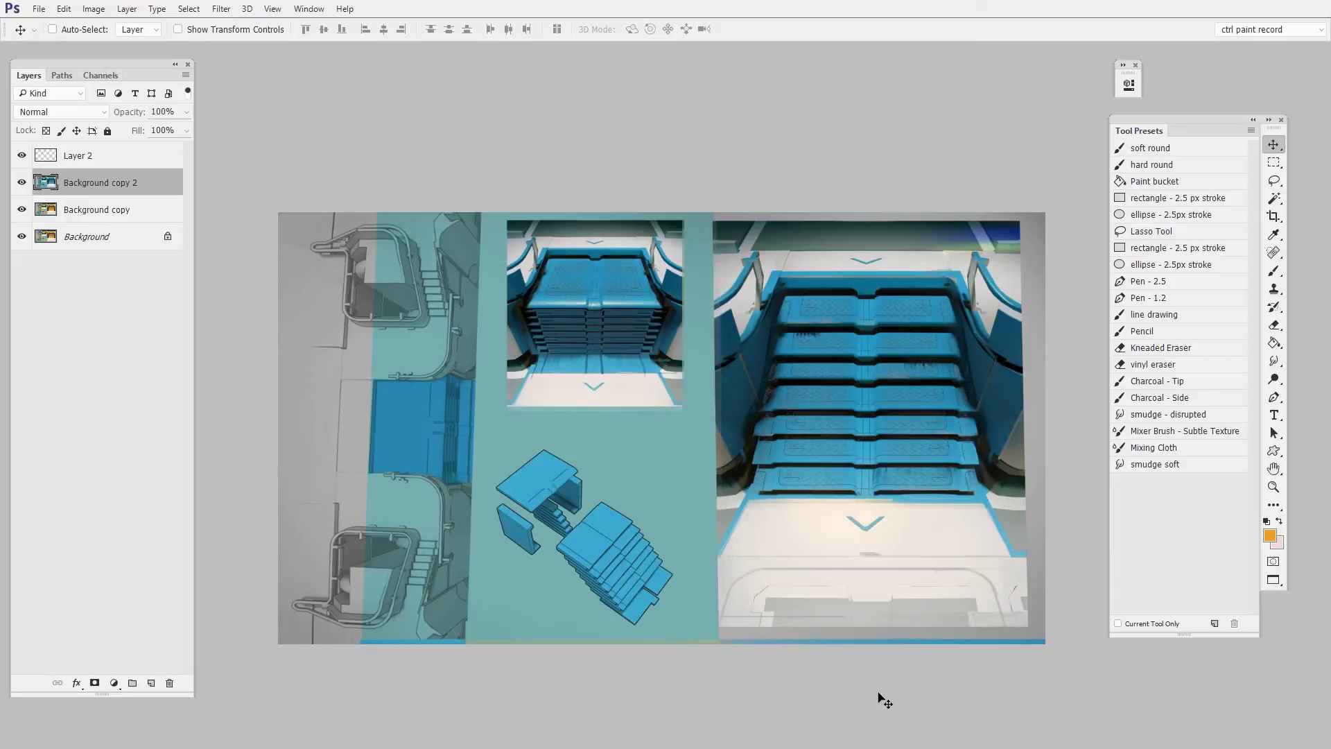
click(21, 182)
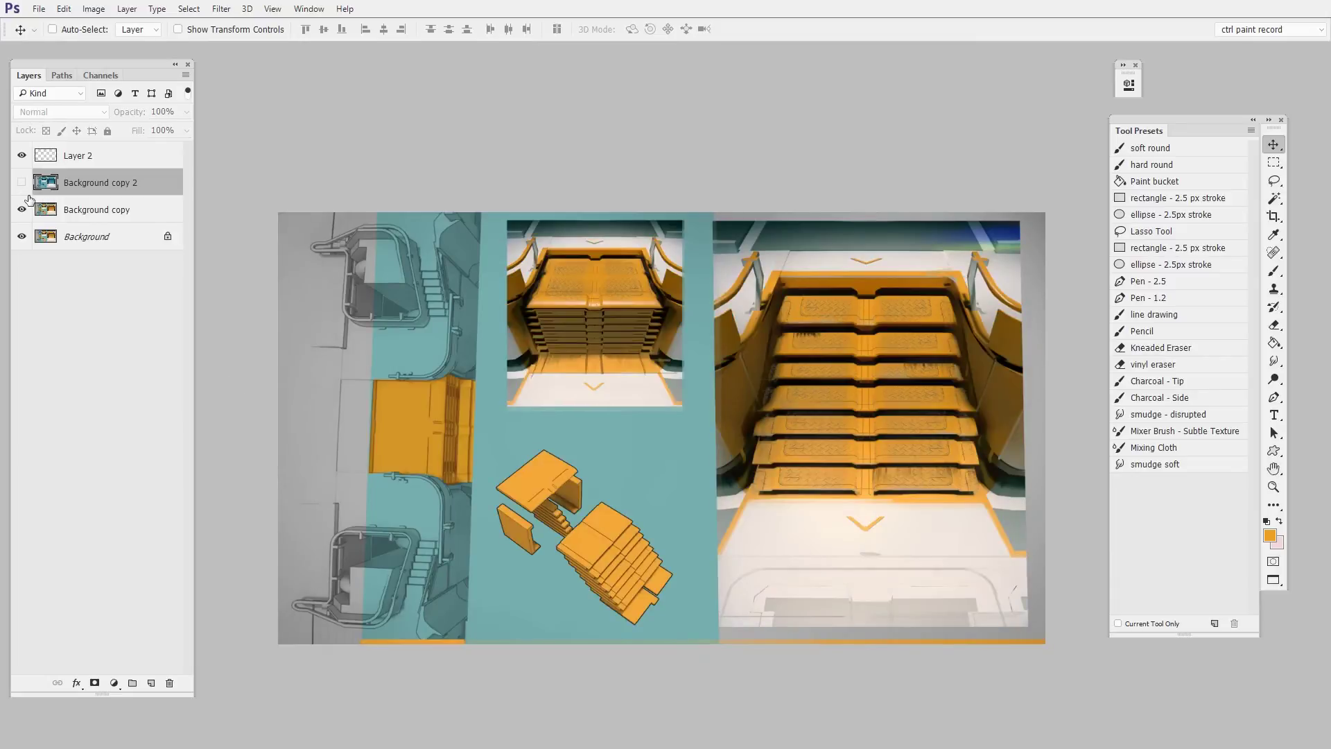
ctrl+space+click(877, 525)
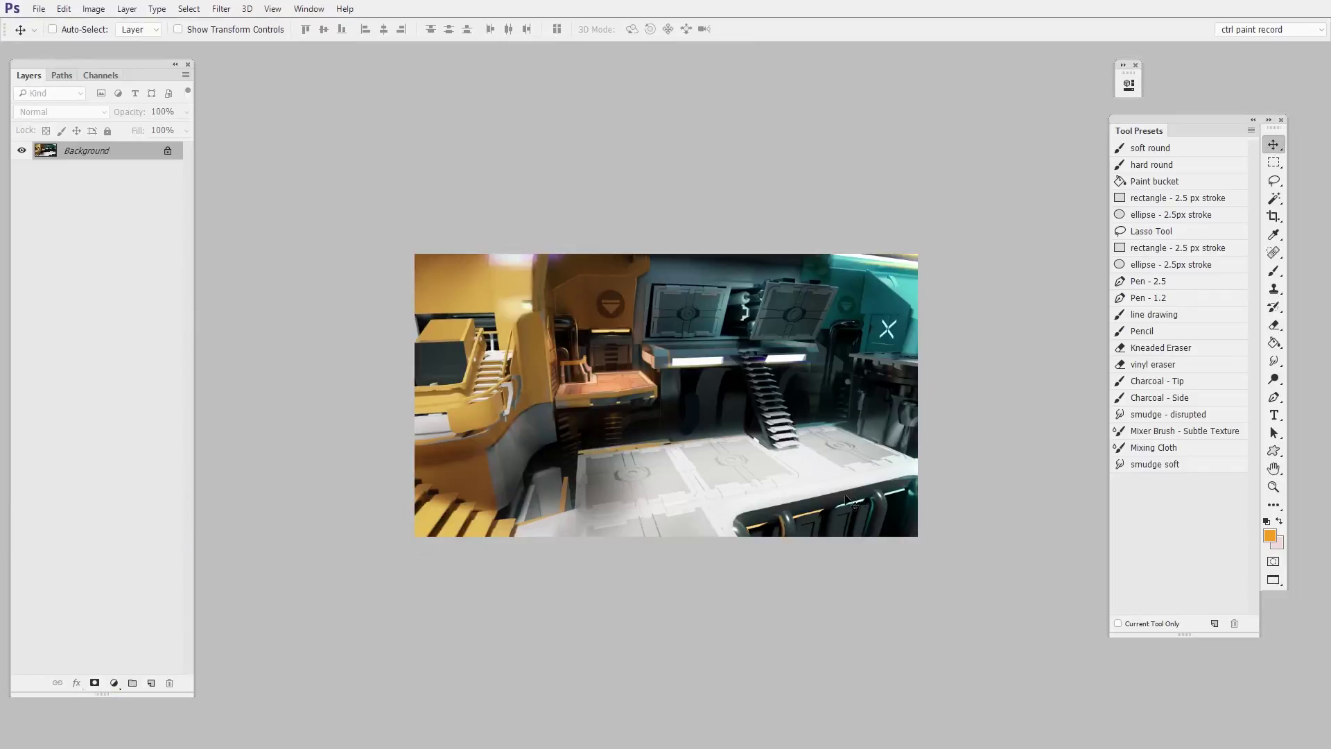
- Duplicate the Background layer of the sci-fi interior image
key(z)
drag(866, 489, 985, 308)
key(v)
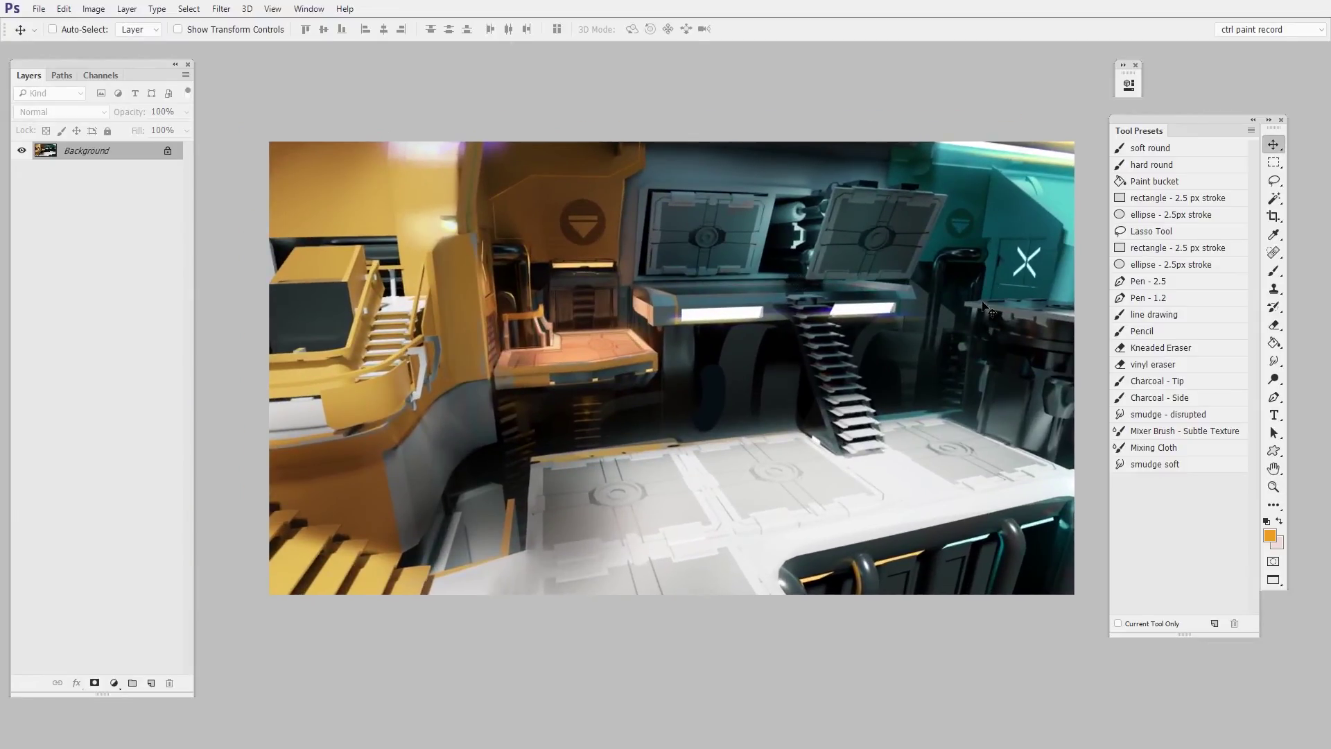
drag(110, 158, 151, 683)
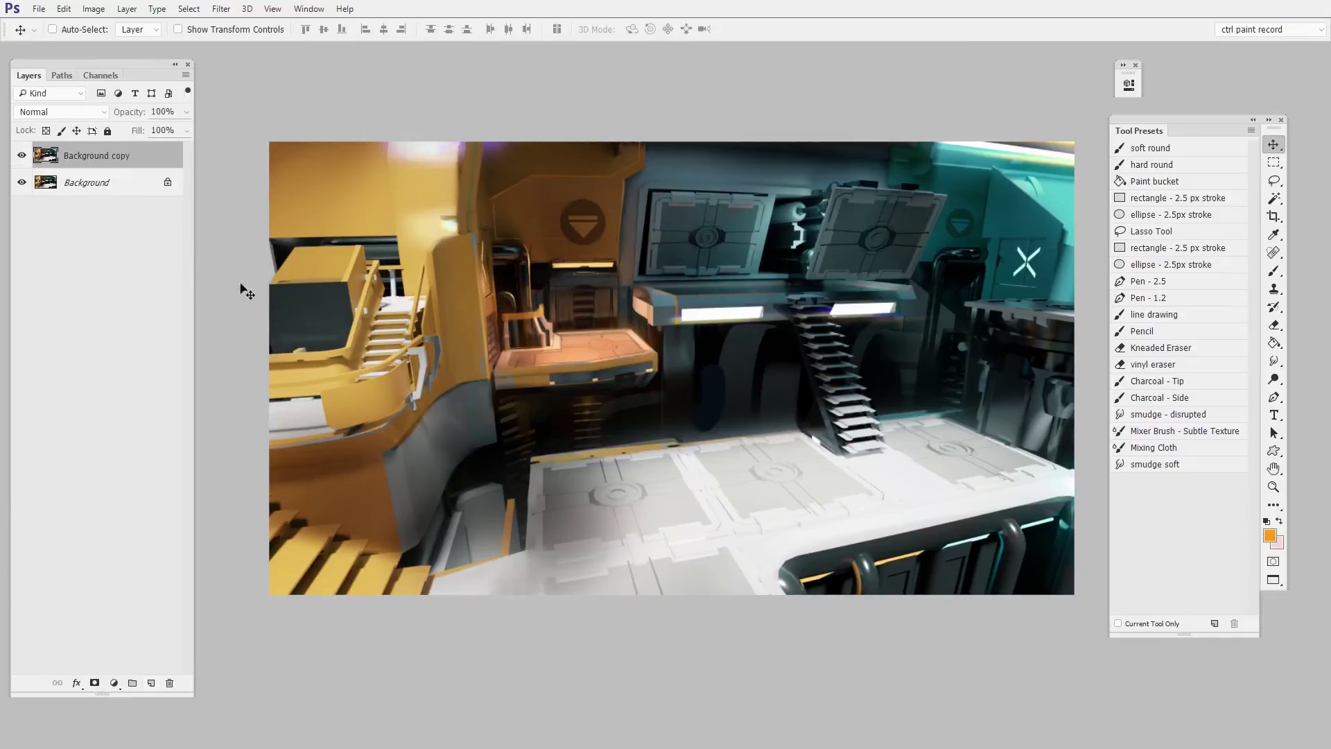
- Start Replace Color on the Background copy layer and sample the bright yellow wall as the color to replace
click(93, 9)
mouse_move(122, 45)
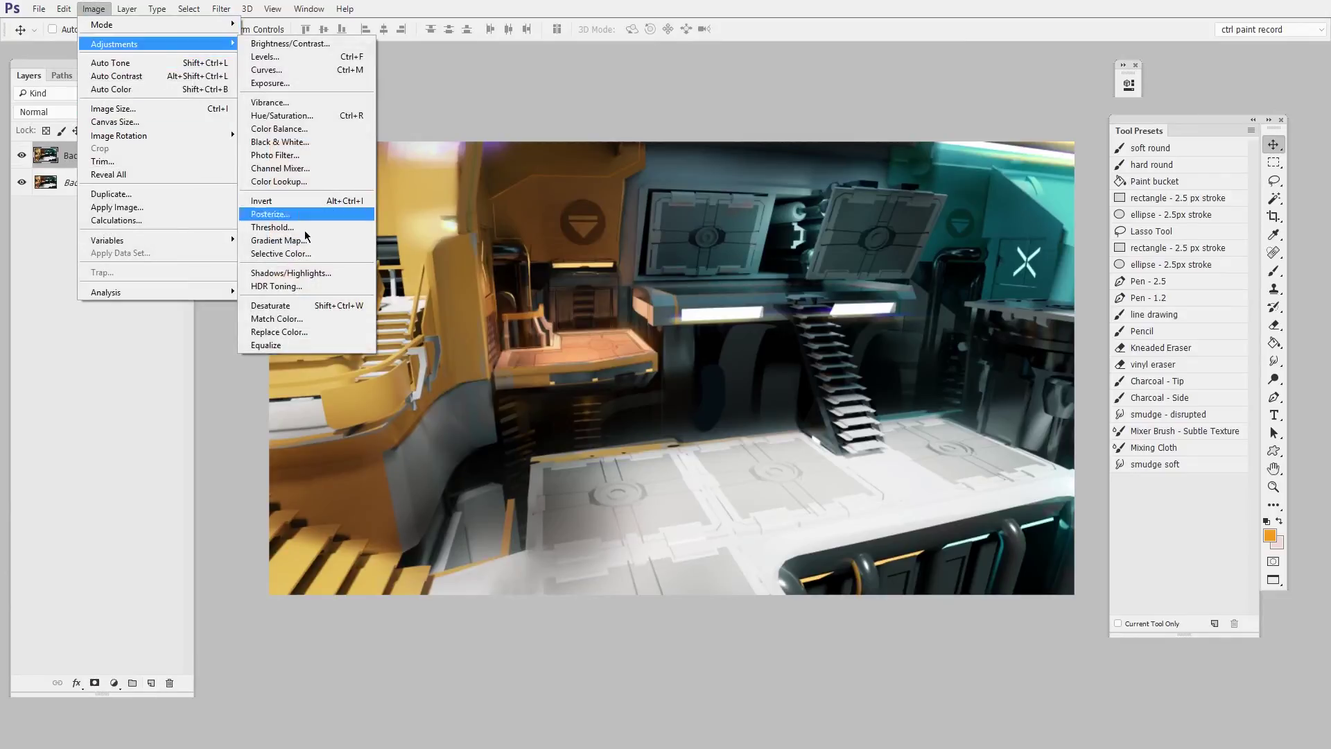
click(335, 335)
drag(363, 272, 977, 397)
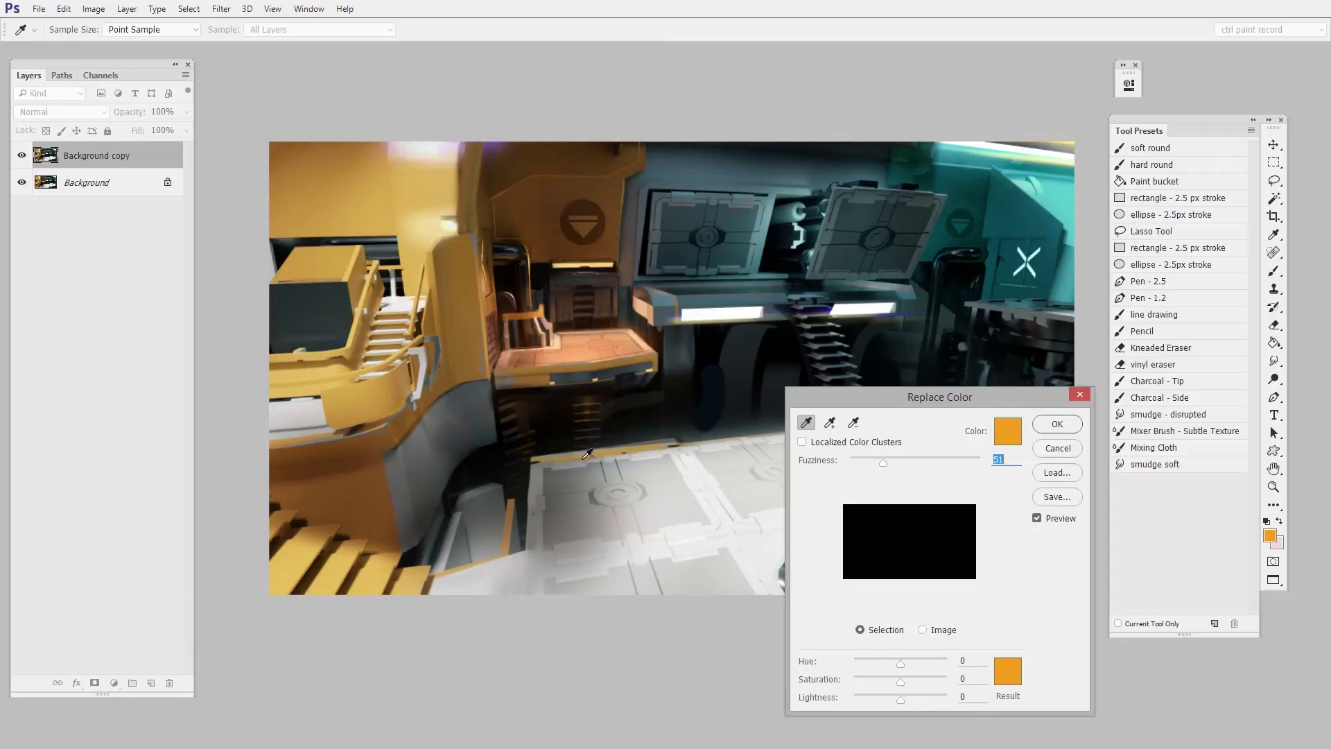
click(425, 188)
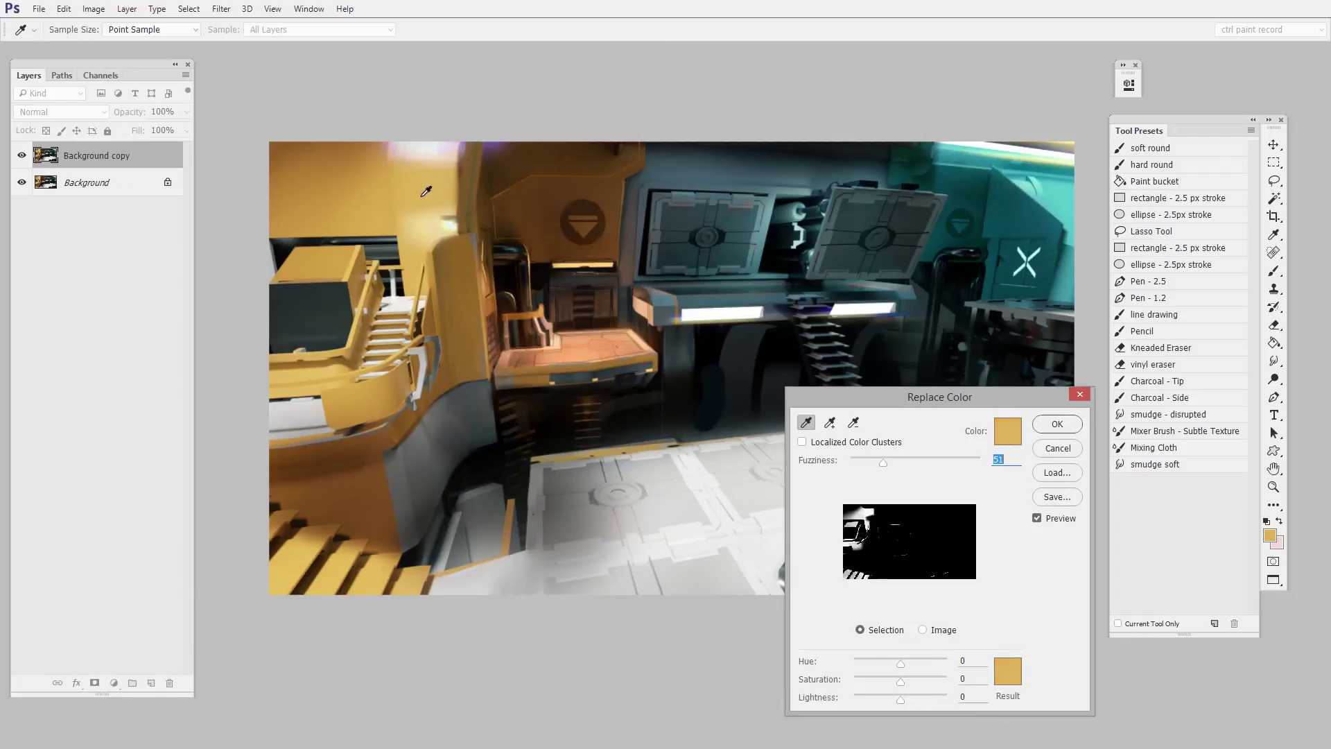
drag(947, 397, 907, 257)
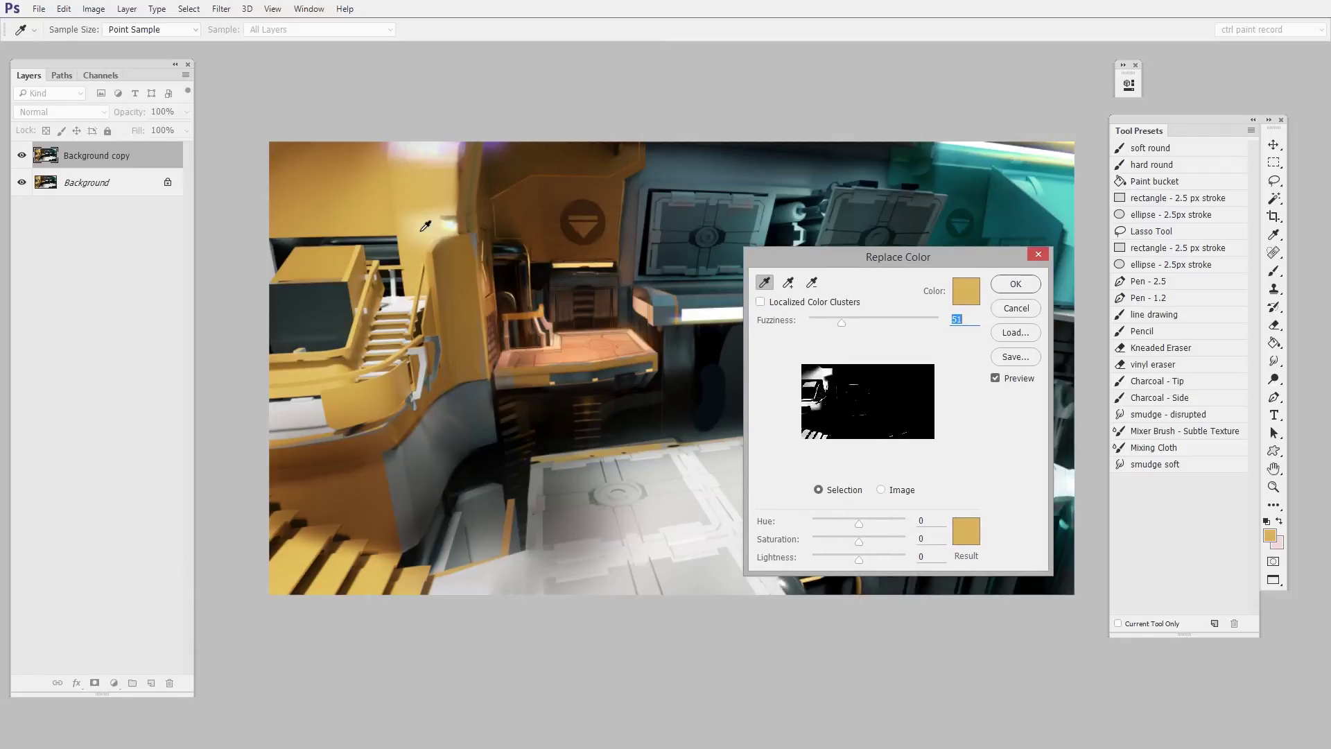
- Set the replacement result to a medium blue with hue +170, saturation -12 and lightness -7
click(961, 544)
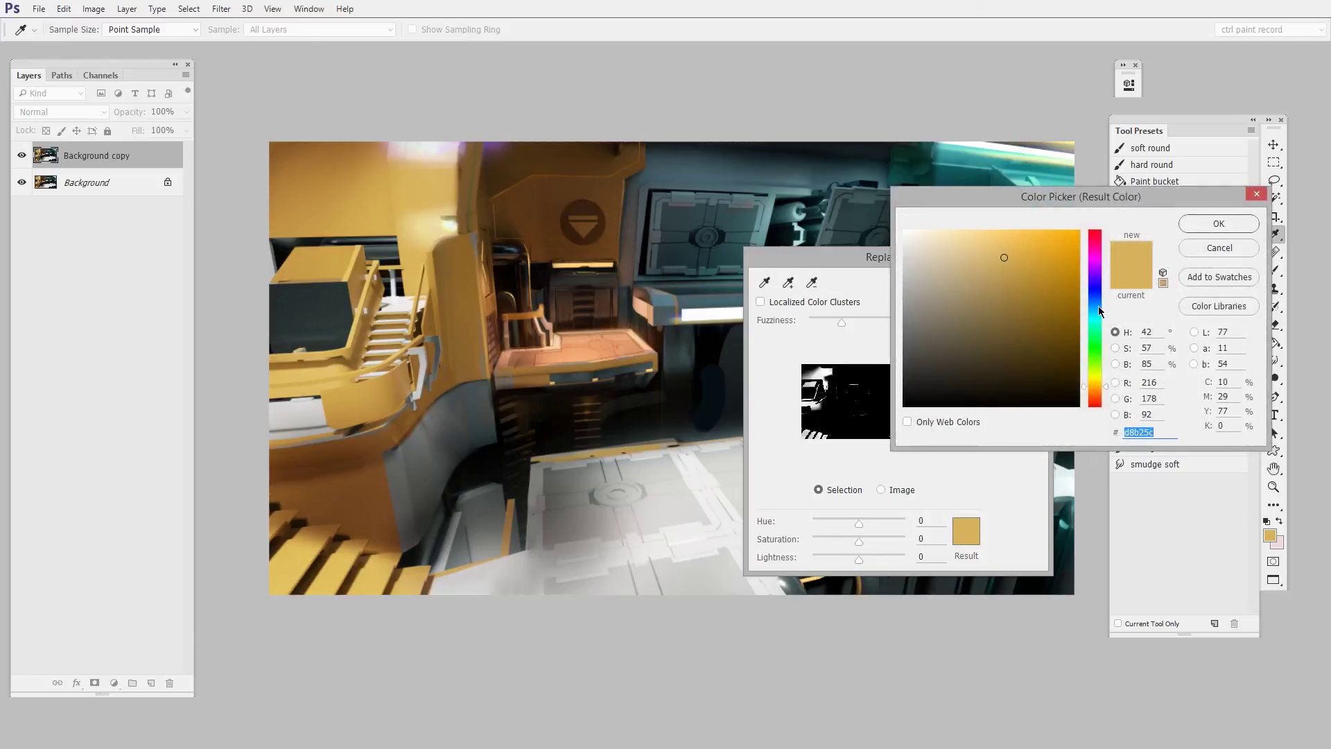
click(1099, 314)
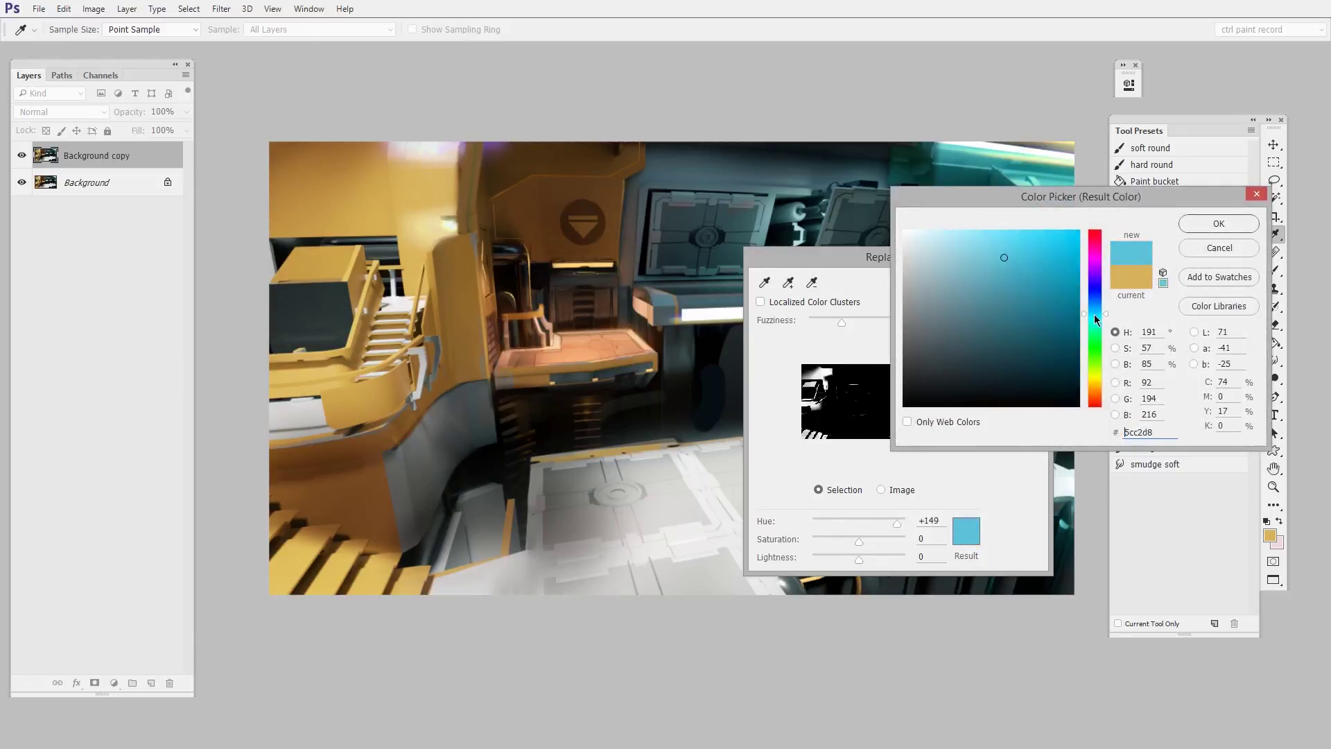
drag(1002, 260, 942, 337)
key(Return)
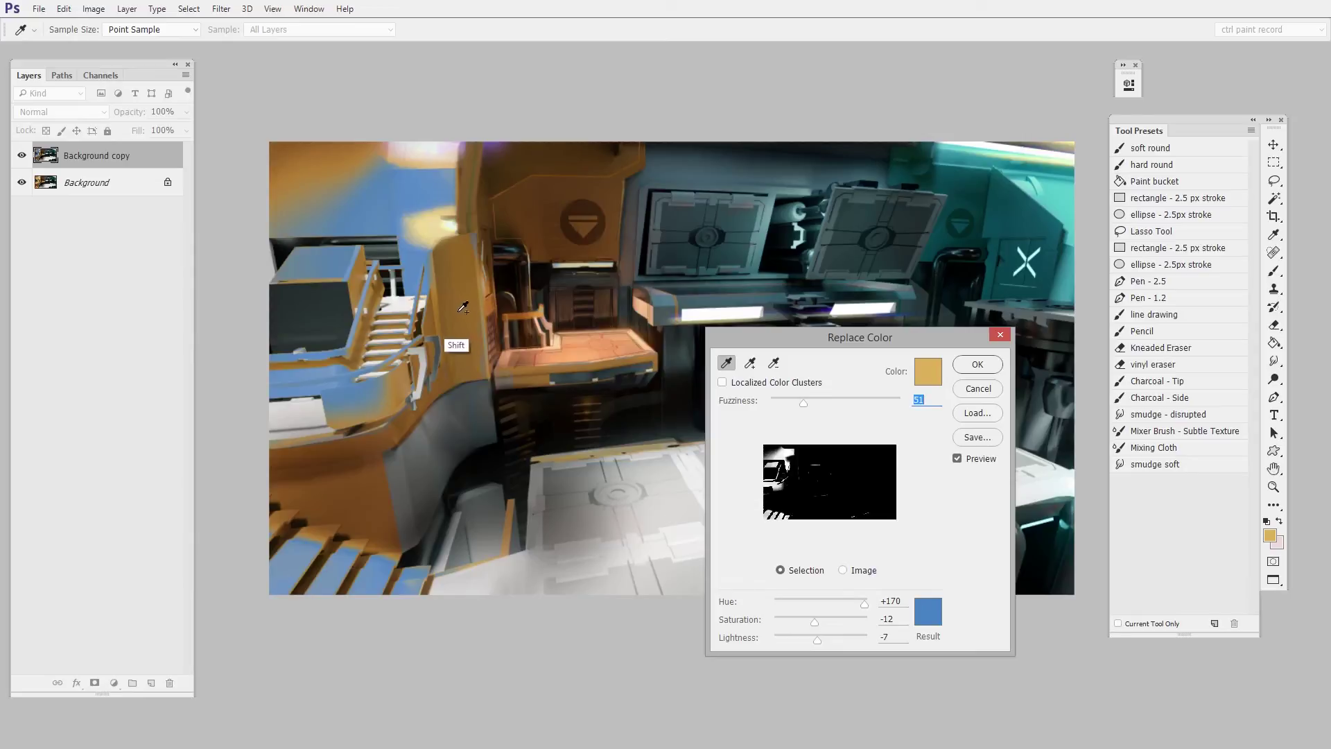
- Add the shaded yellow pillar, the dark orange back wall, the orange platform and the area beside the wall light to the color selection
shift+click(471, 320)
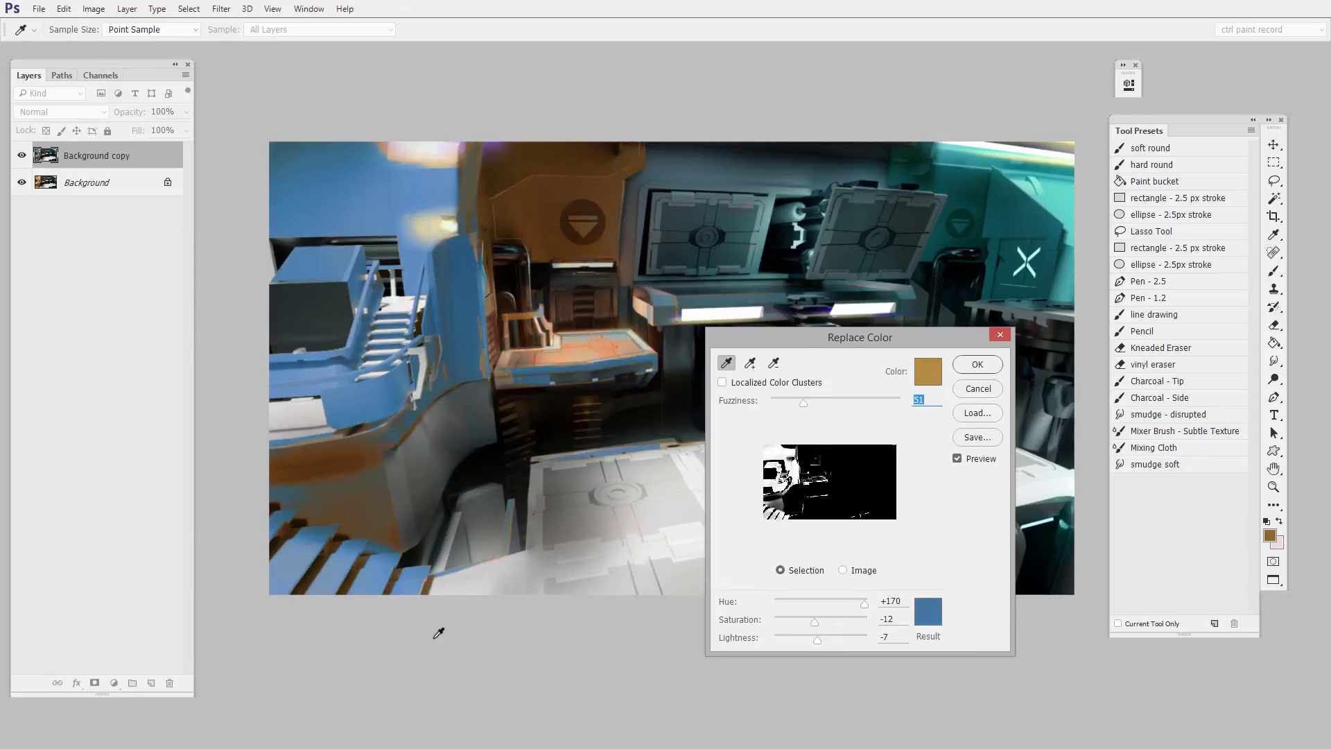
shift+click(504, 141)
shift+click(575, 345)
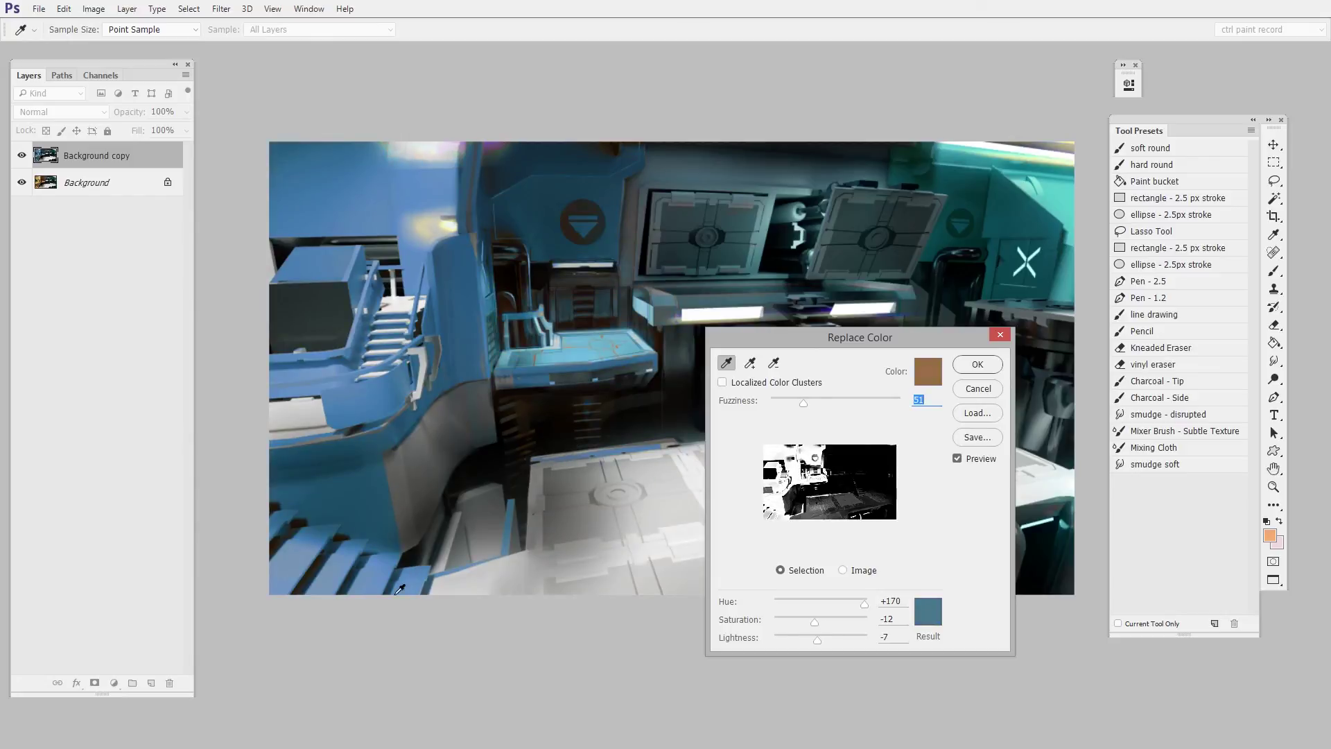
shift+click(481, 213)
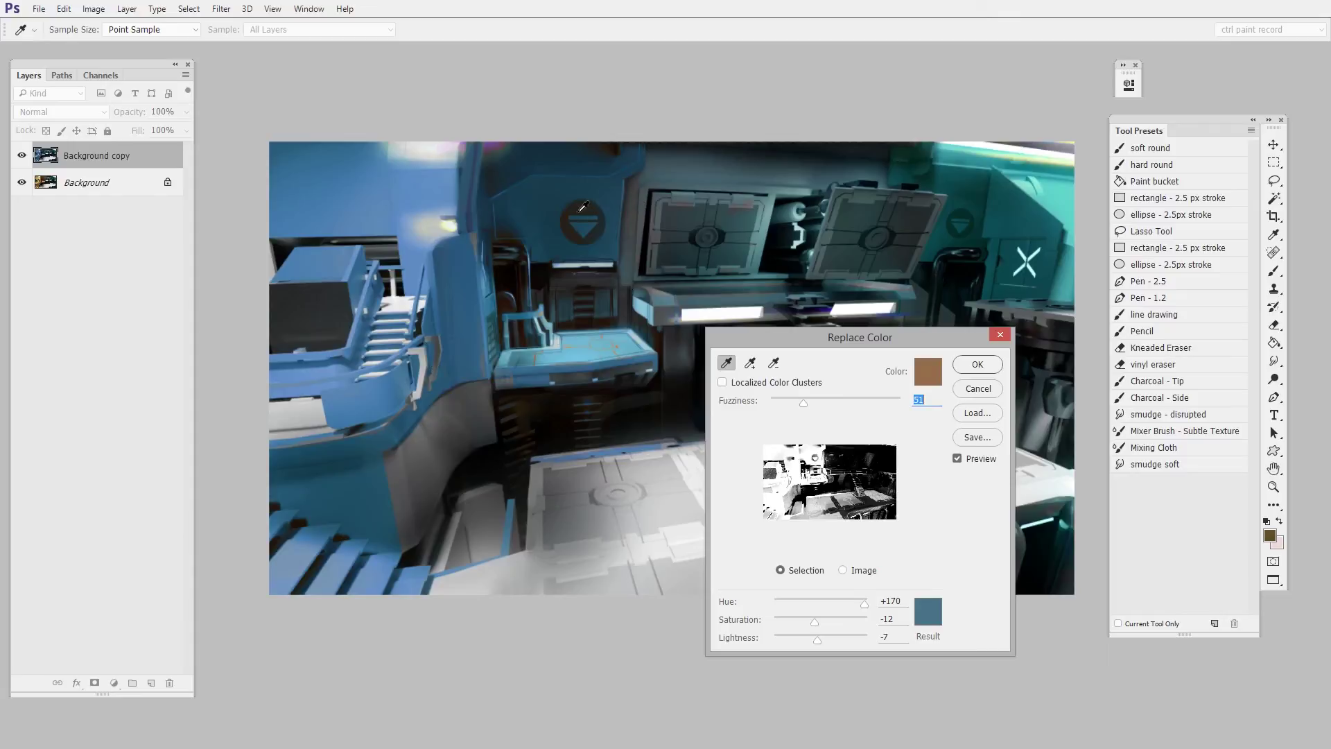
- Raise the color selection's fuzziness to 83 and apply the color replacement
drag(896, 339, 1003, 318)
mouse_move(910, 380)
mouse_down()
mouse_move(893, 385)
mouse_move(934, 383)
mouse_up()
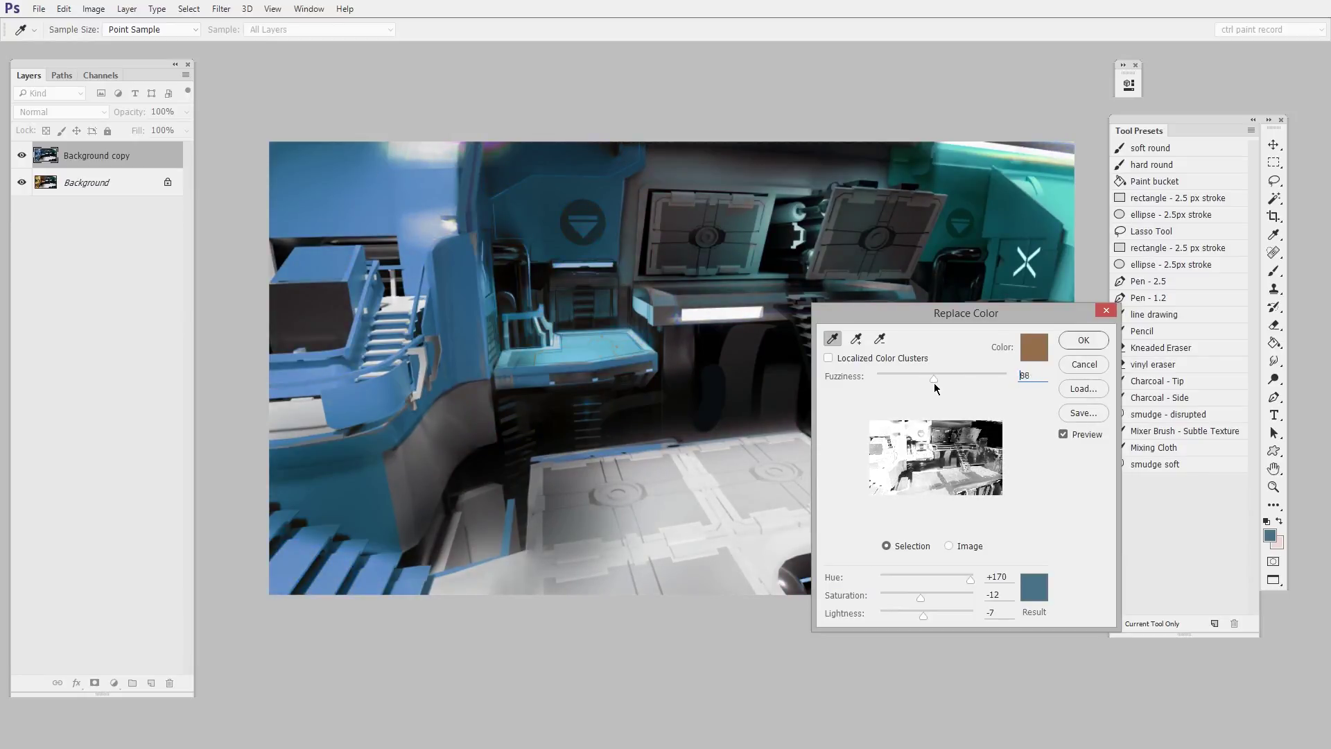
drag(974, 318, 974, 375)
drag(926, 438, 928, 441)
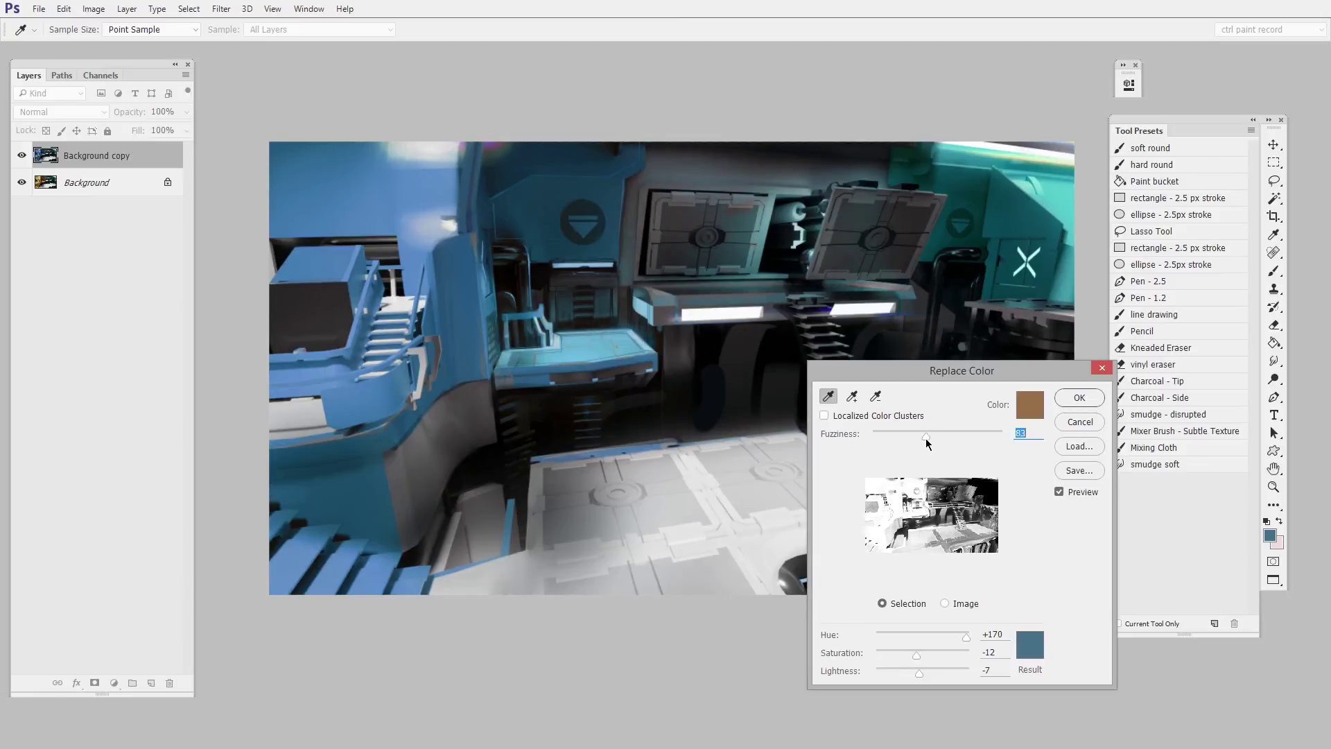
click(1080, 400)
key(v)
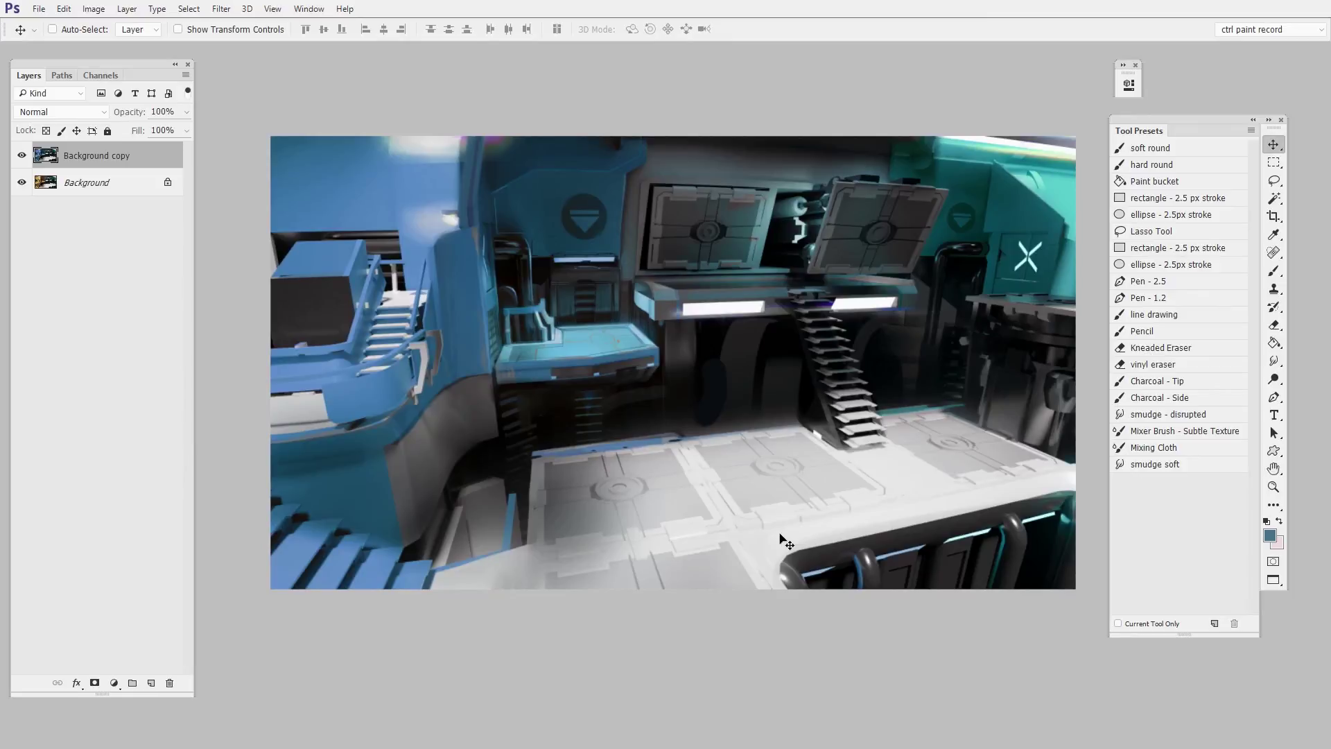
- Toggle the visibility of the Background copy layer to compare the blue interior with the original orange one
scroll(695, 452, up, 3)
key(z)
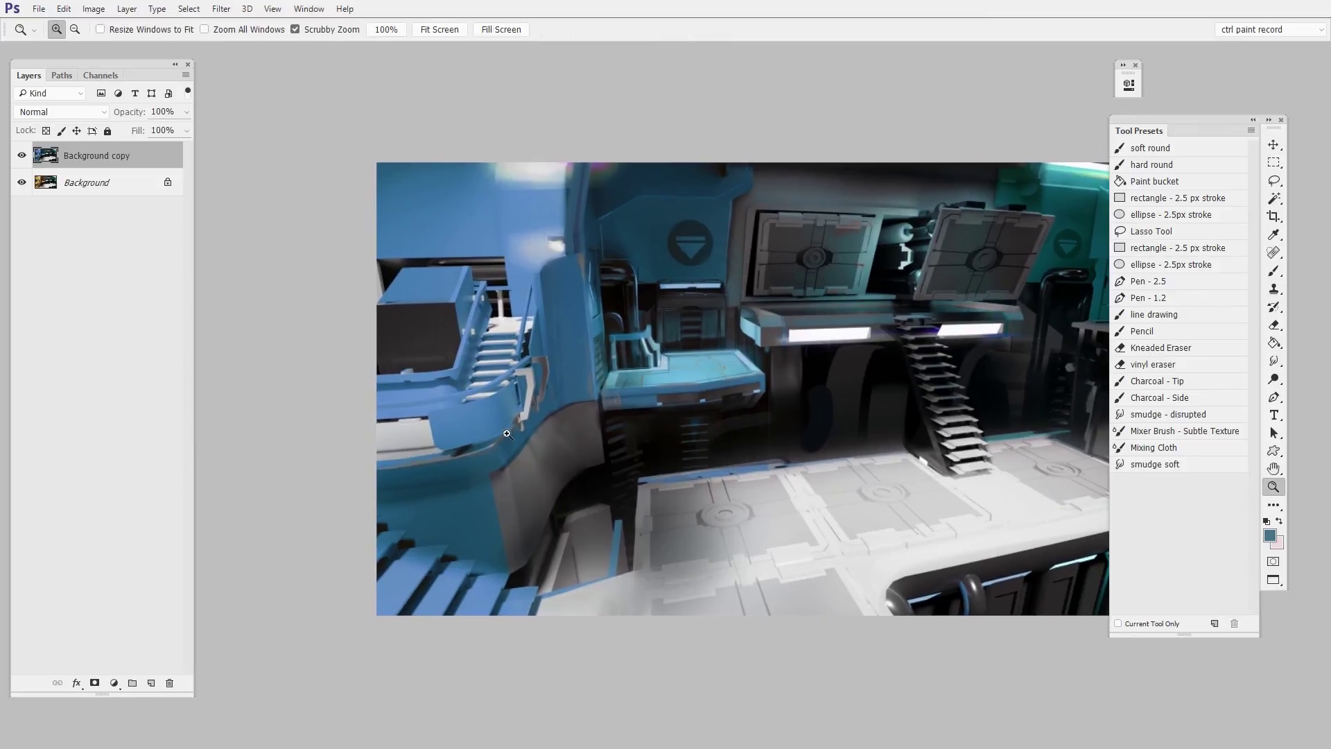
click(22, 155)
drag(564, 396, 587, 411)
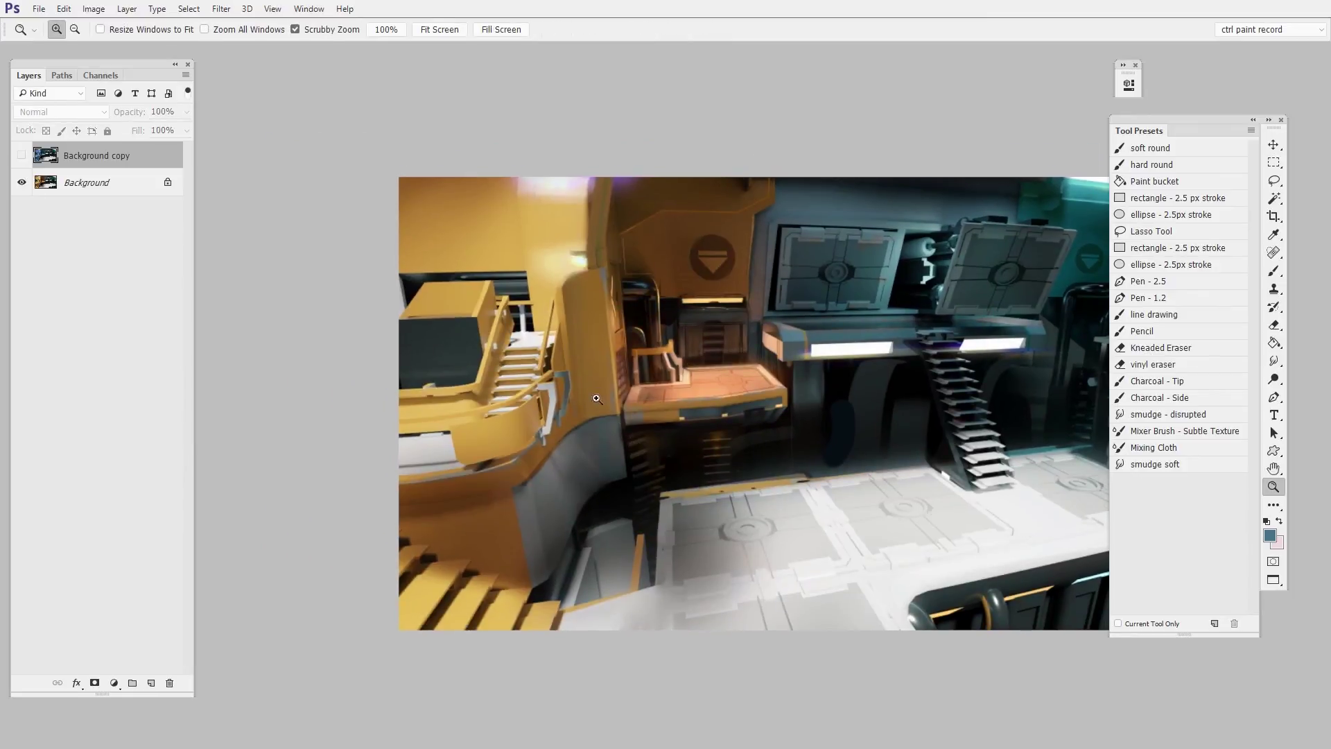
scroll(594, 439, up, 2)
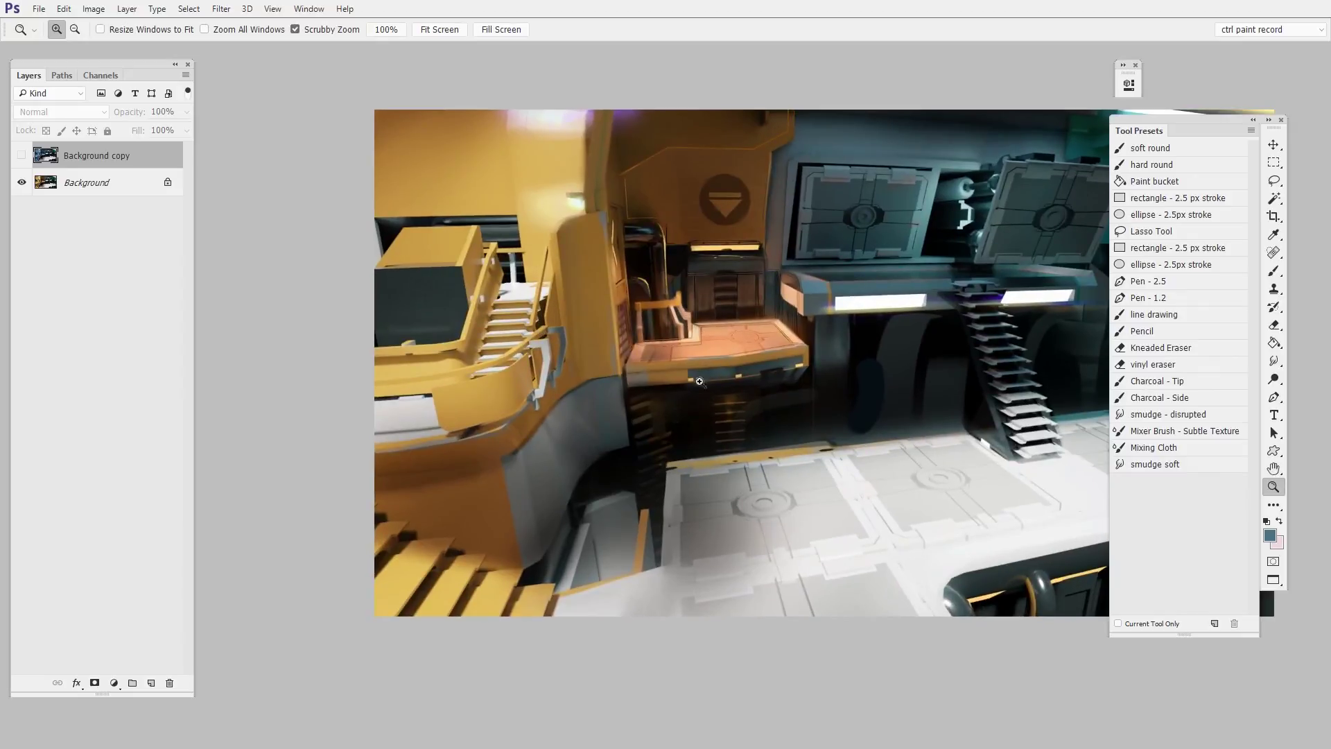
drag(718, 526, 589, 537)
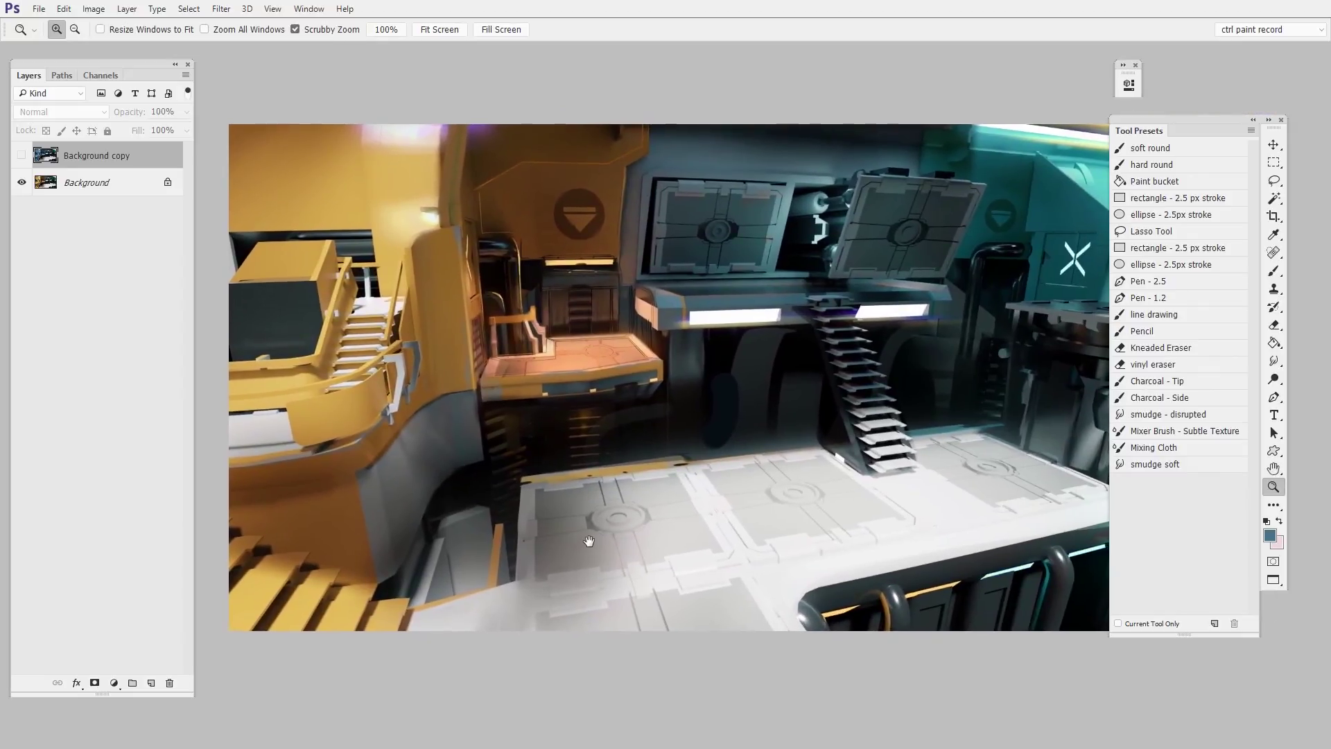
click(22, 157)
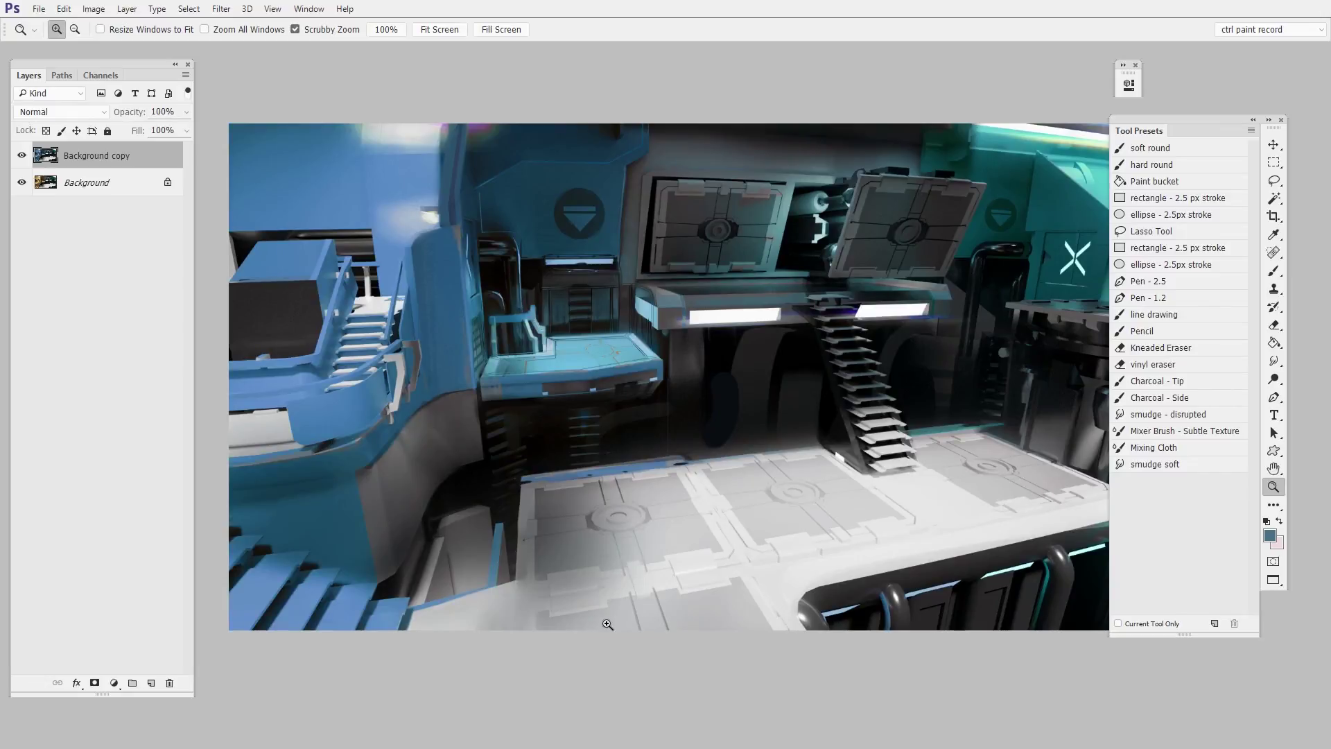
drag(841, 511, 779, 529)
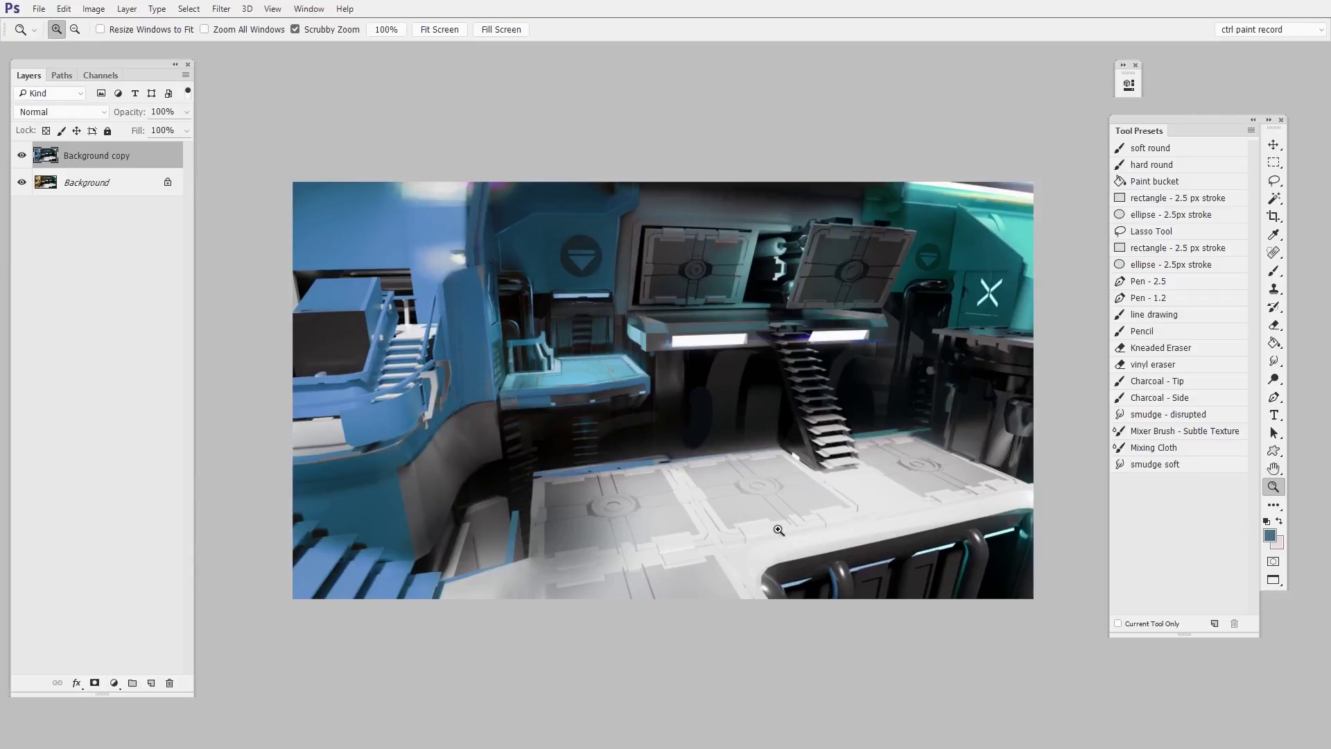